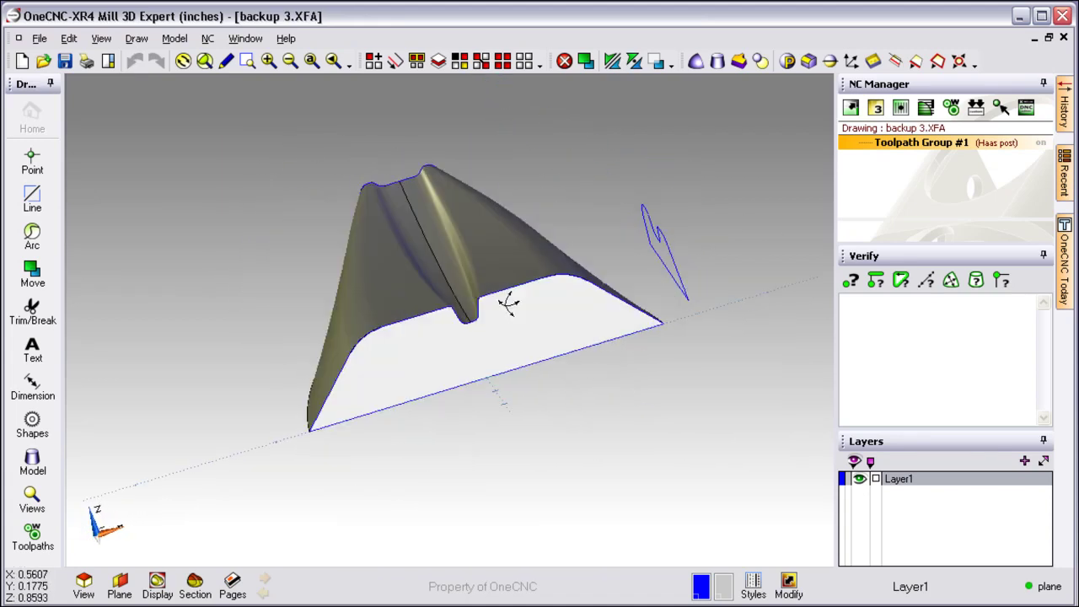
Step: Extrude-cut the profile curve through the part 12 deep, with 0 taper and linear corners
middle_click_drag(478, 386, 472, 407)
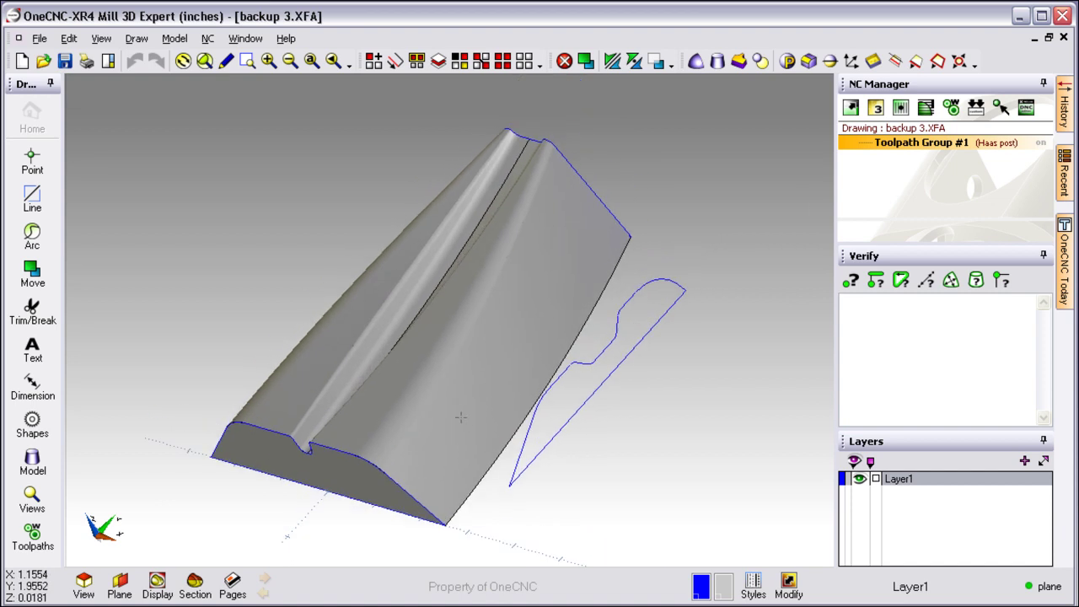
left_click(738, 61)
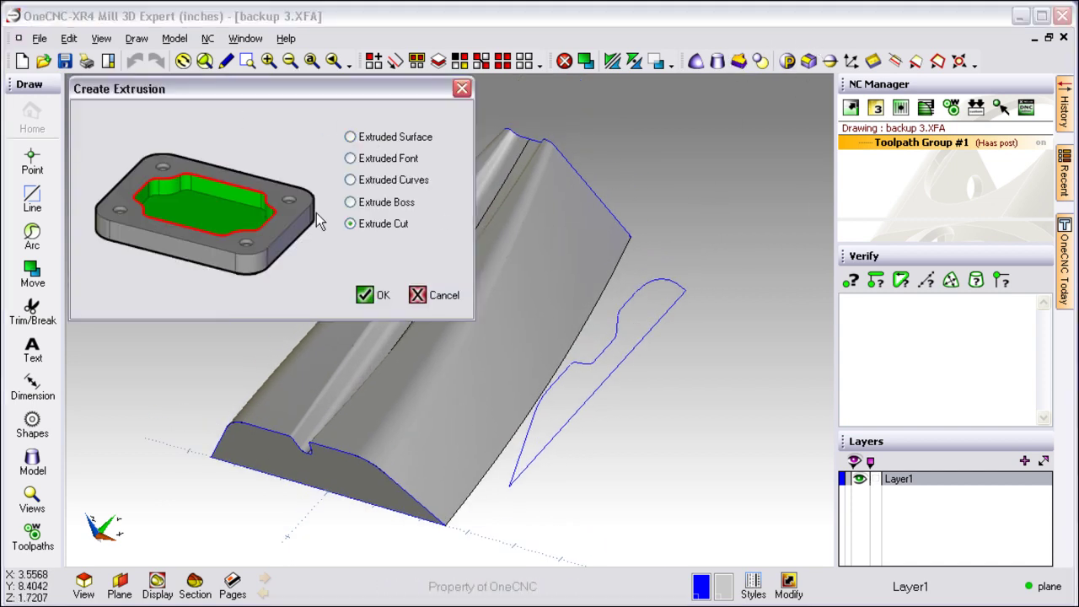
left_click(366, 295)
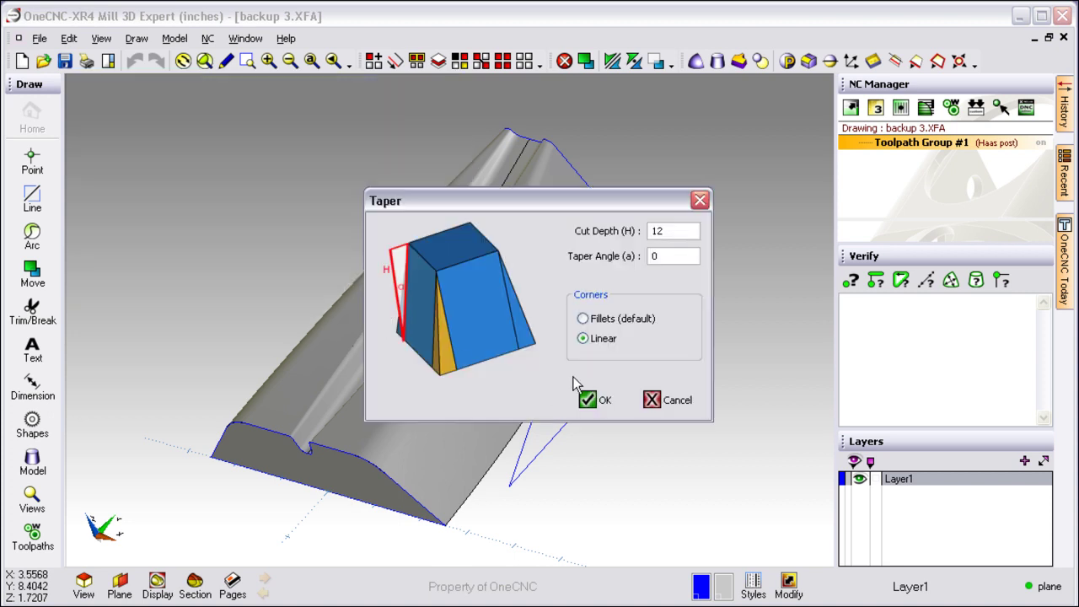
left_click(587, 403)
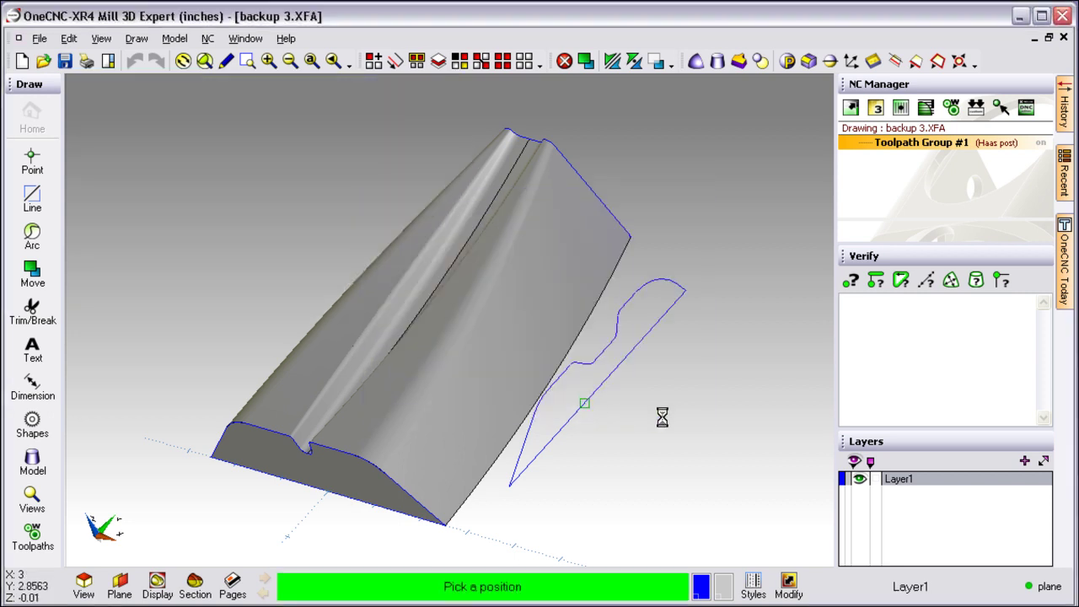
middle_click_drag(662, 416, 601, 375)
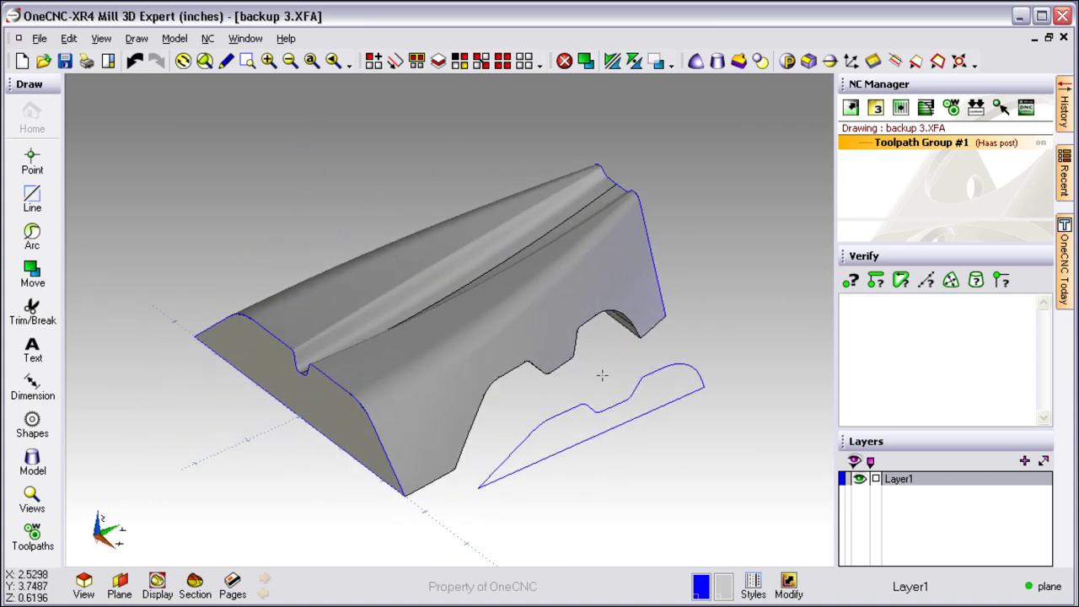
Step: Chamfer the end edge of the part with a 0.25 chamfer distance
left_click(810, 61)
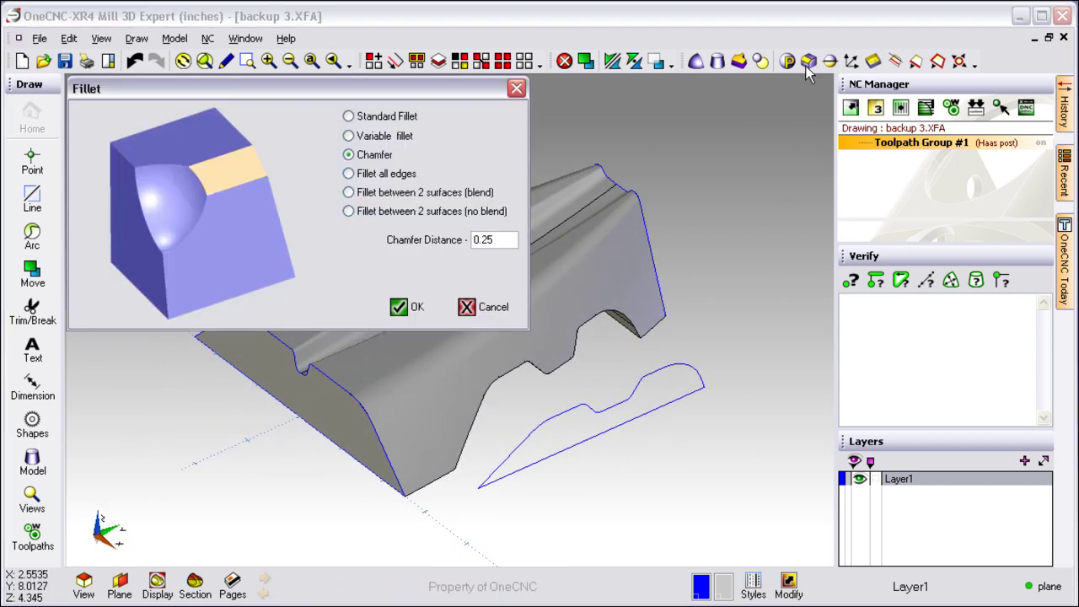
left_click(398, 309)
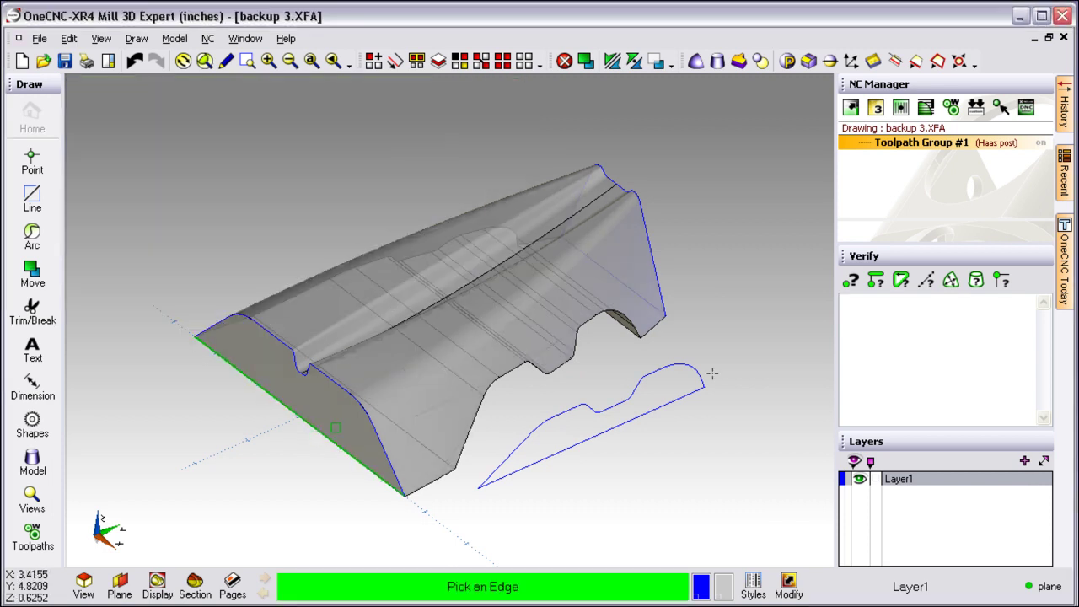
middle_click_drag(295, 421, 734, 267)
left_click(679, 263)
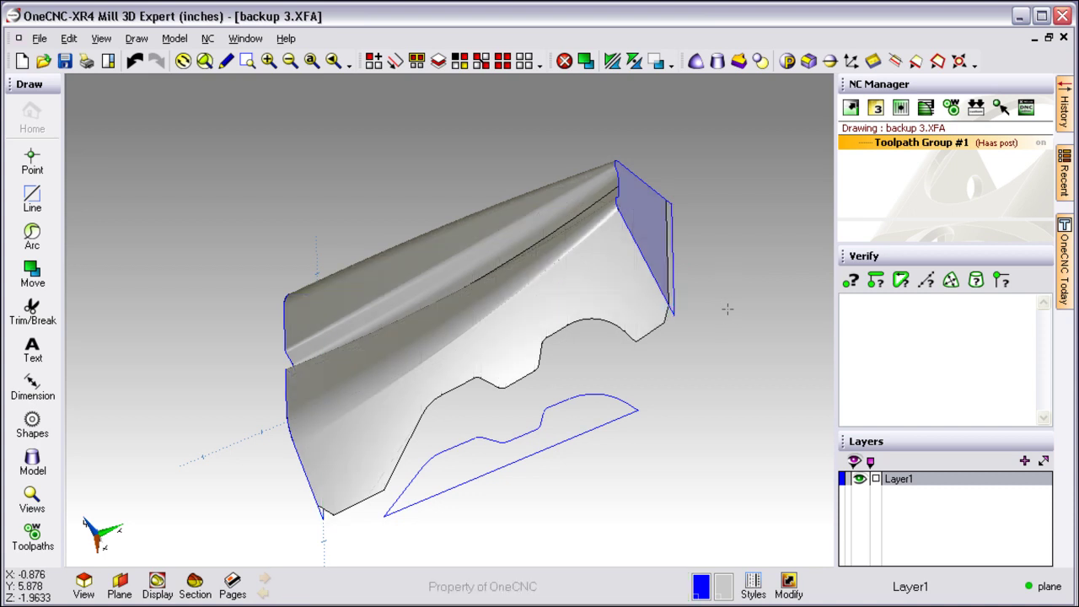
middle_click_drag(641, 361, 678, 298)
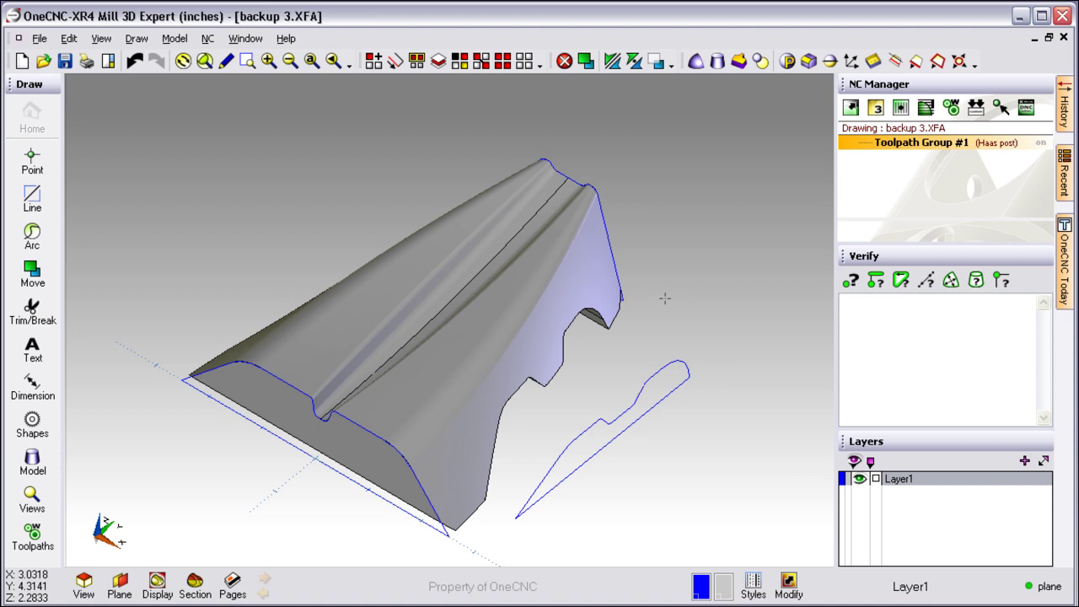
middle_click_drag(638, 279, 653, 270)
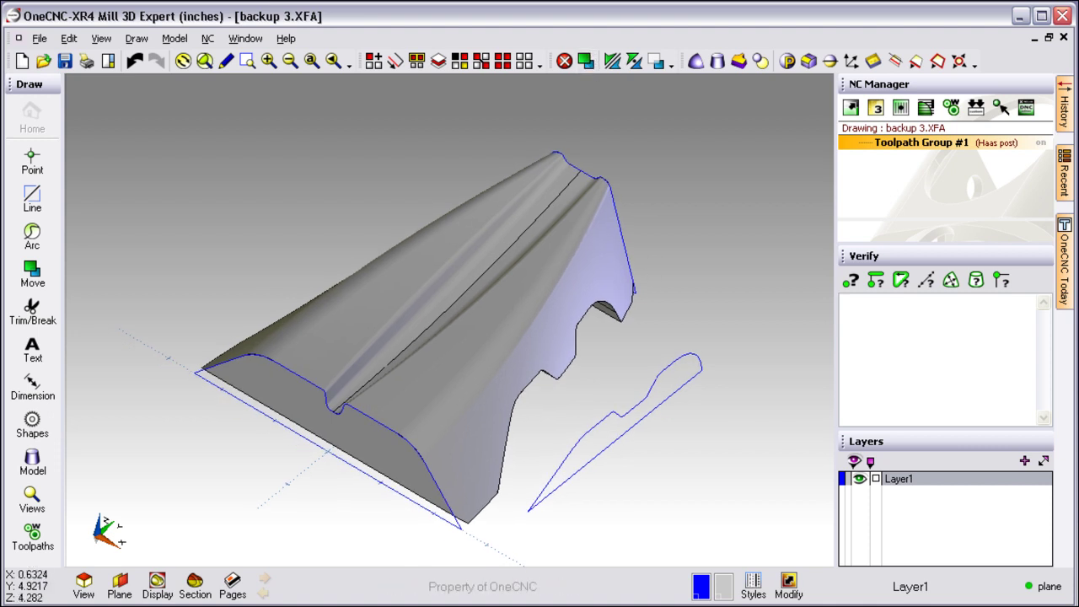
middle_click_drag(605, 194, 518, 228)
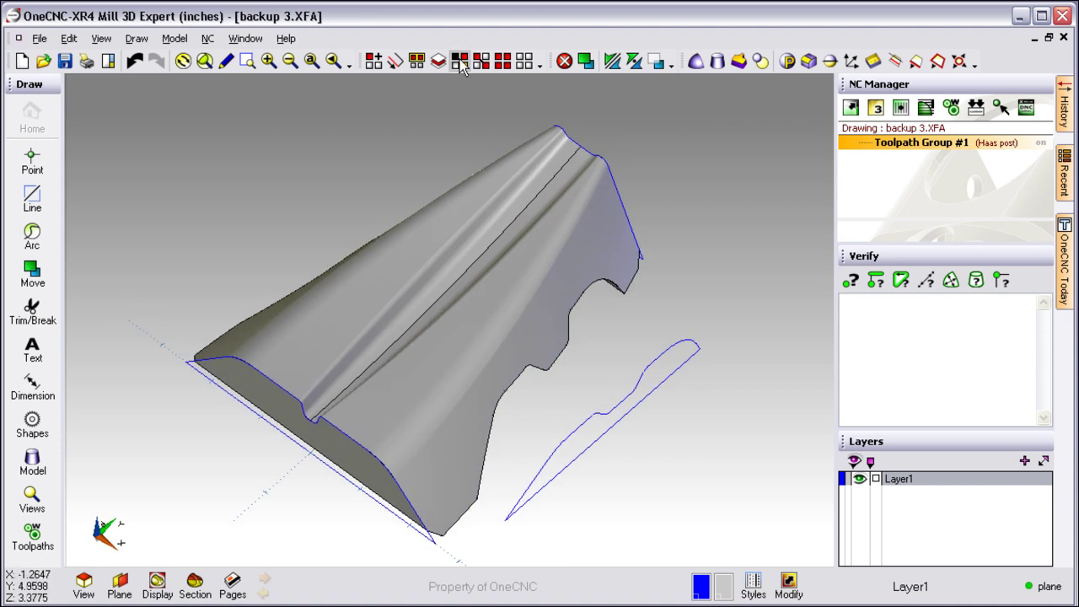
Step: Select all blue geometry by colour and delete it
left_click(463, 60)
left_click(521, 194)
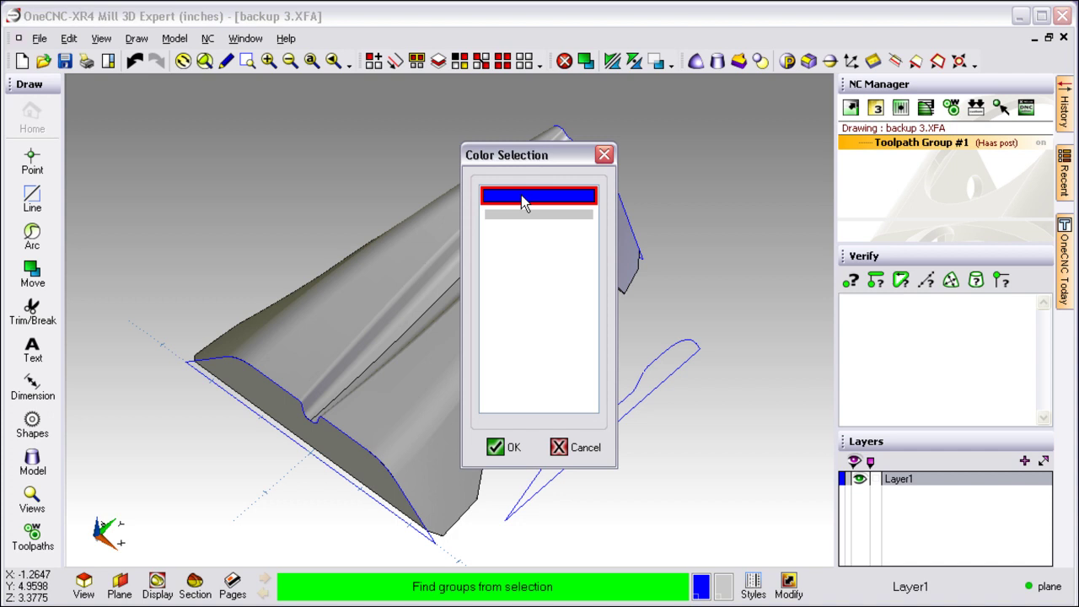
left_click(508, 449)
key("Delete")
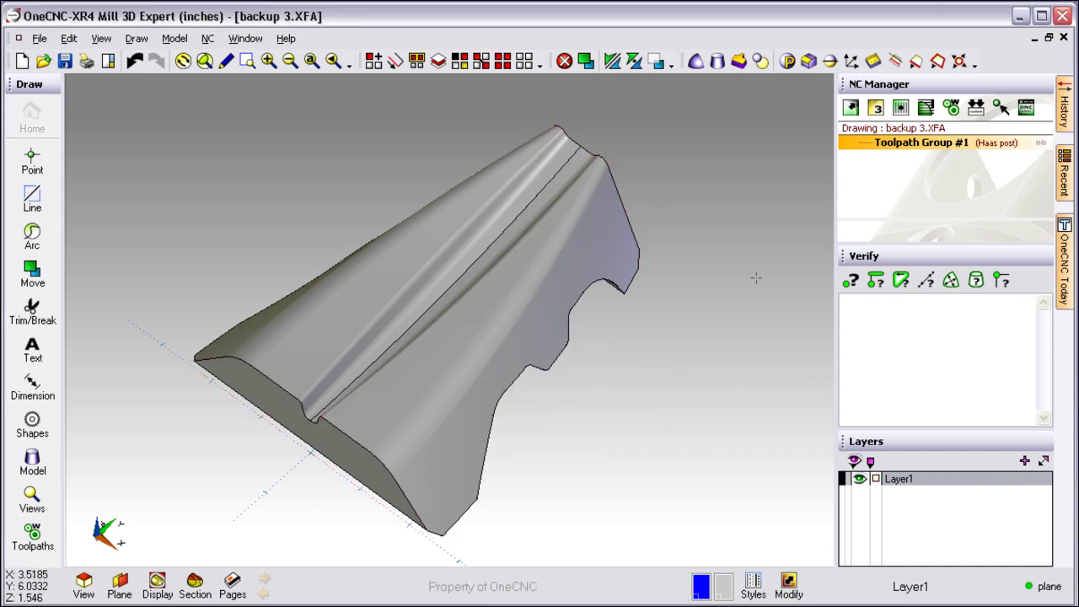
mouse_move(694, 274)
middle_mouse_down()
mouse_move(727, 248)
mouse_move(770, 241)
mouse_move(737, 250)
middle_mouse_up()
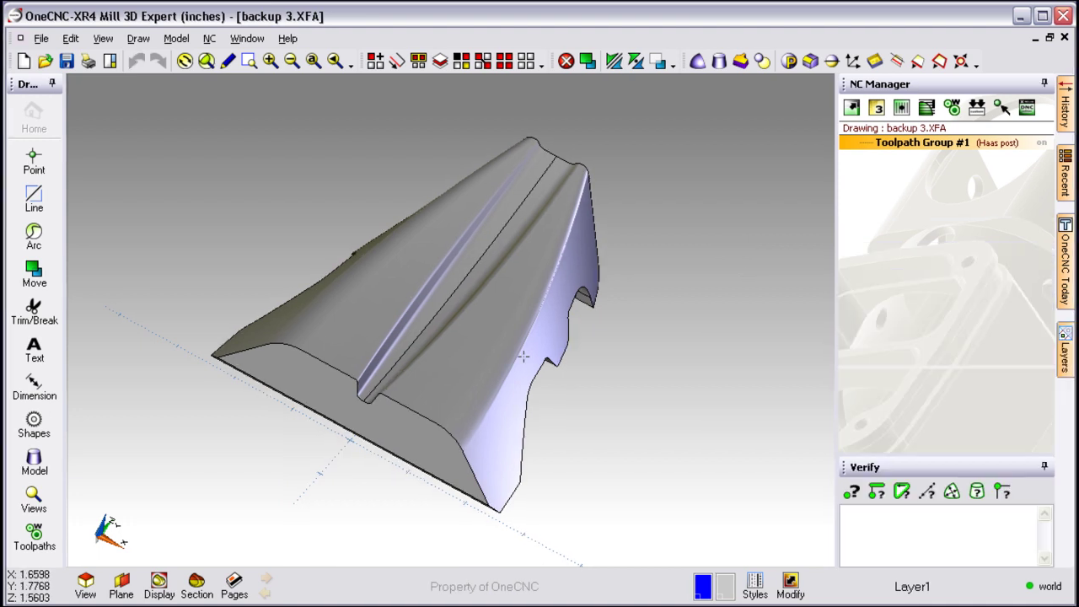
middle_click_drag(523, 357, 472, 337)
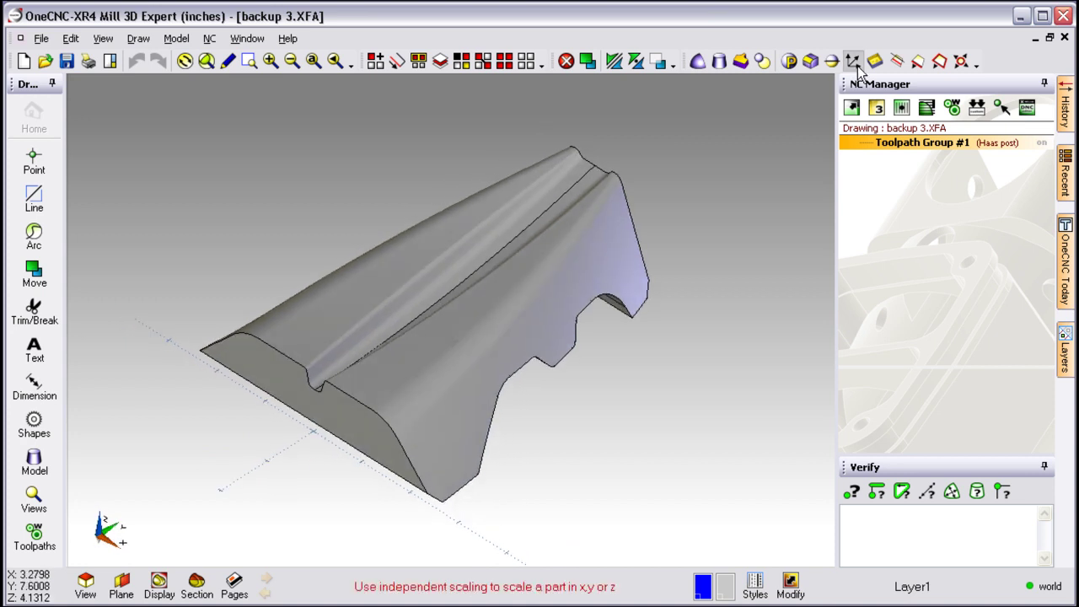
Step: Close backup 3 without saving and bring up Part with Tooling Plate
left_click(1064, 37)
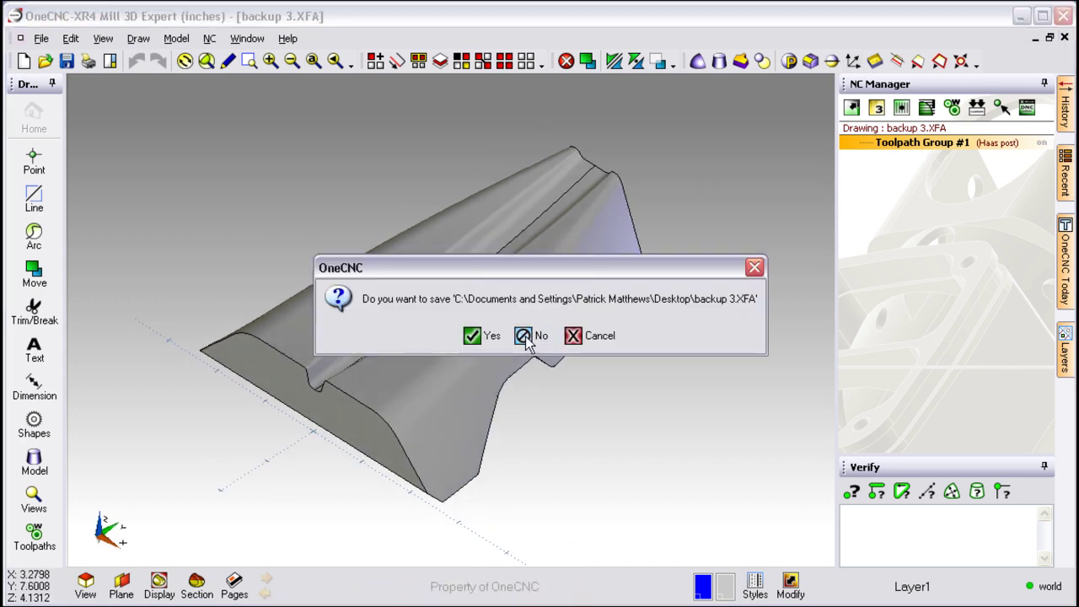
left_click(523, 336)
middle_click_drag(523, 337, 530, 294)
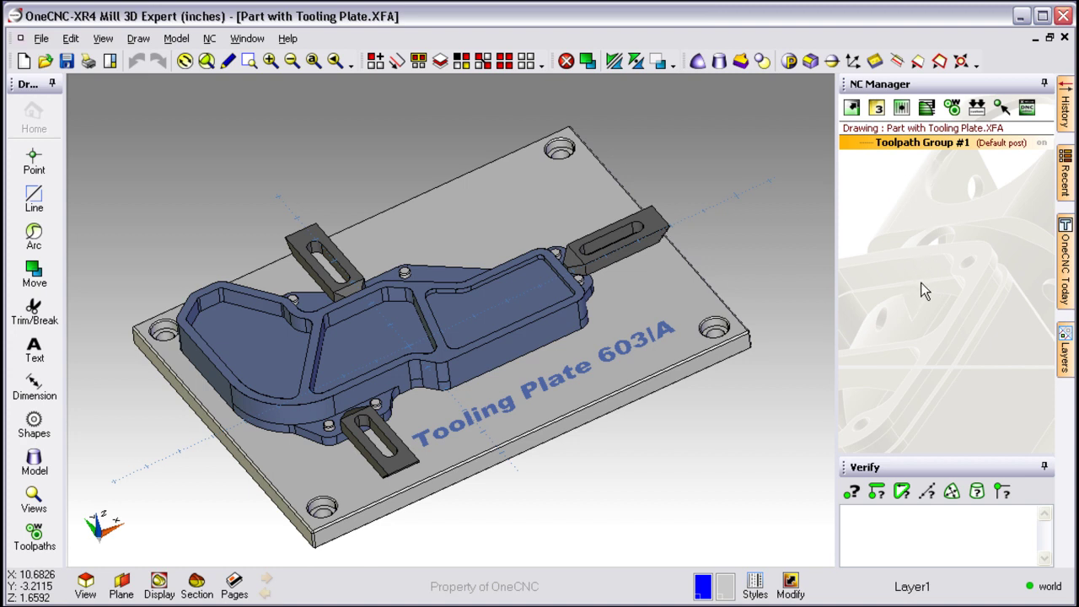
Step: Preview HSM Pocketting and Facing, then start a Corner Rounding stock toolpath
left_click(903, 113)
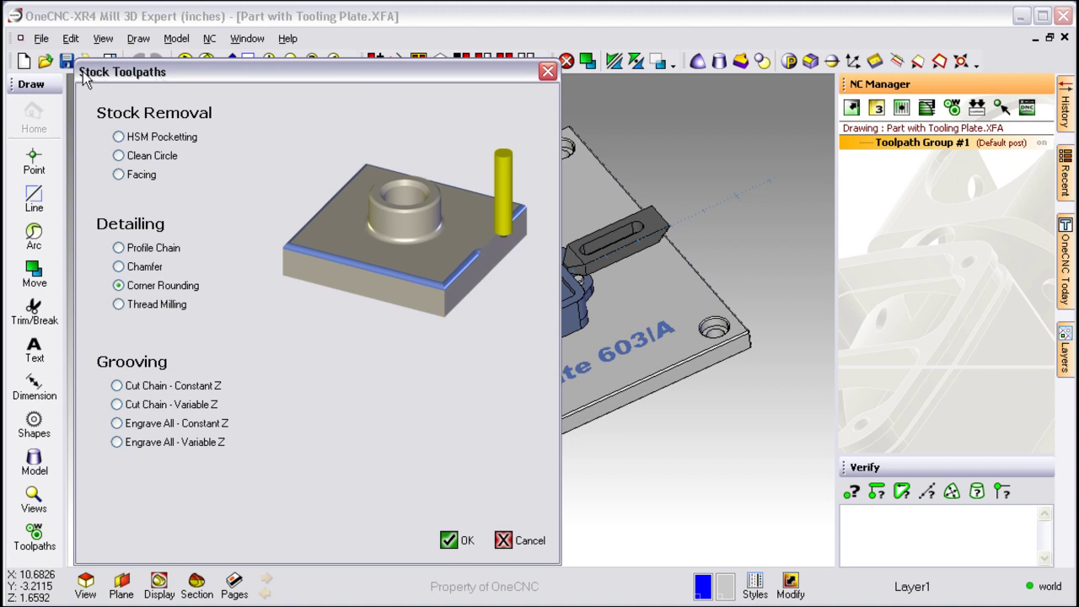
left_click(118, 137)
left_click(118, 174)
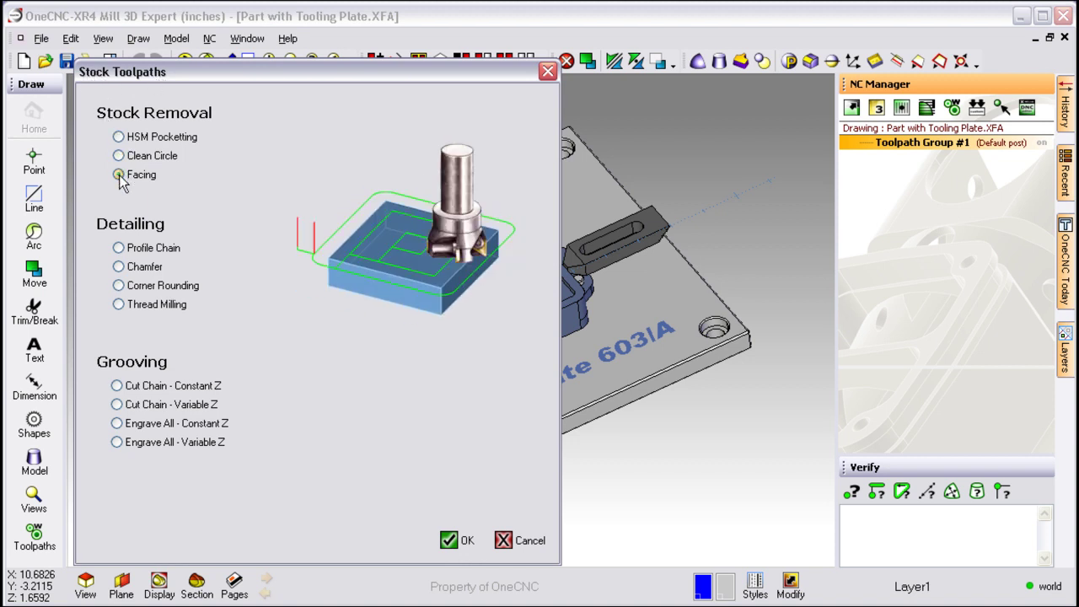
left_click(118, 285)
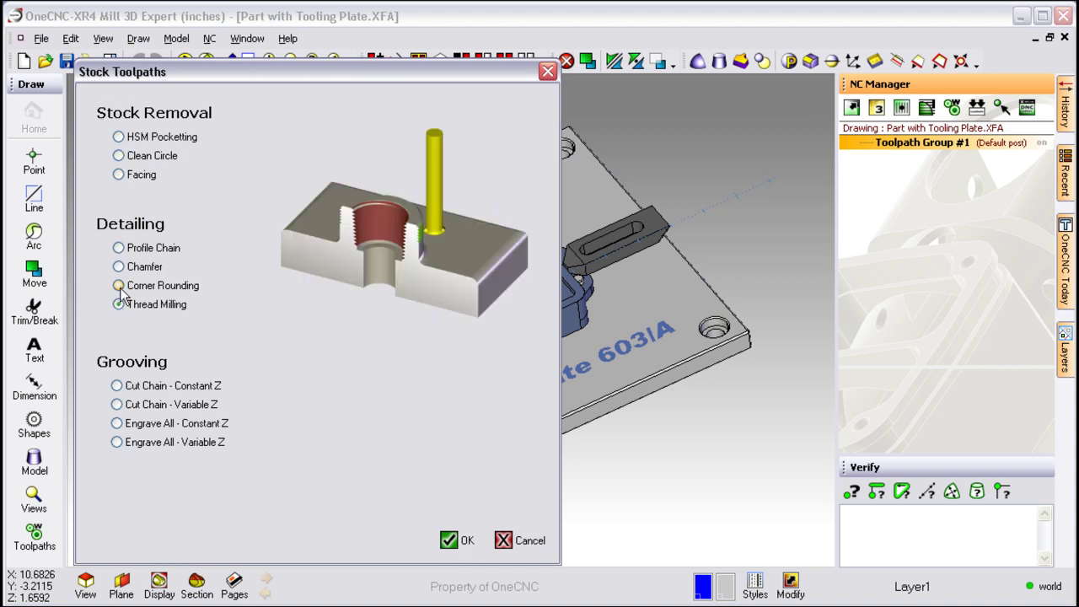
left_click(452, 542)
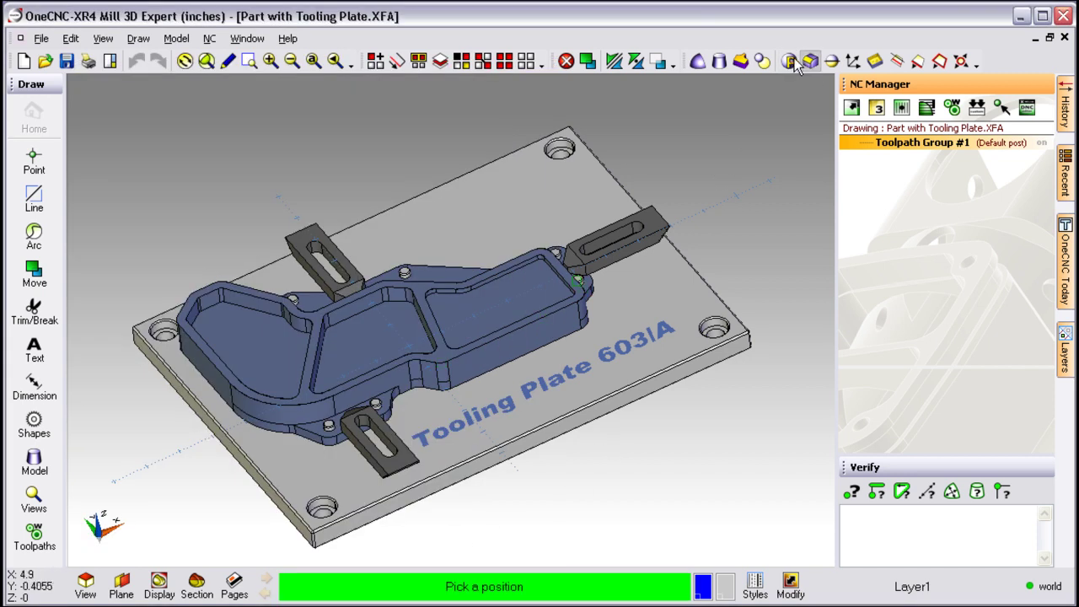
Step: Preview the Planar, Z Level, Plunge, Radial, Spiral and Custom mold rough toolpaths
left_click(902, 108)
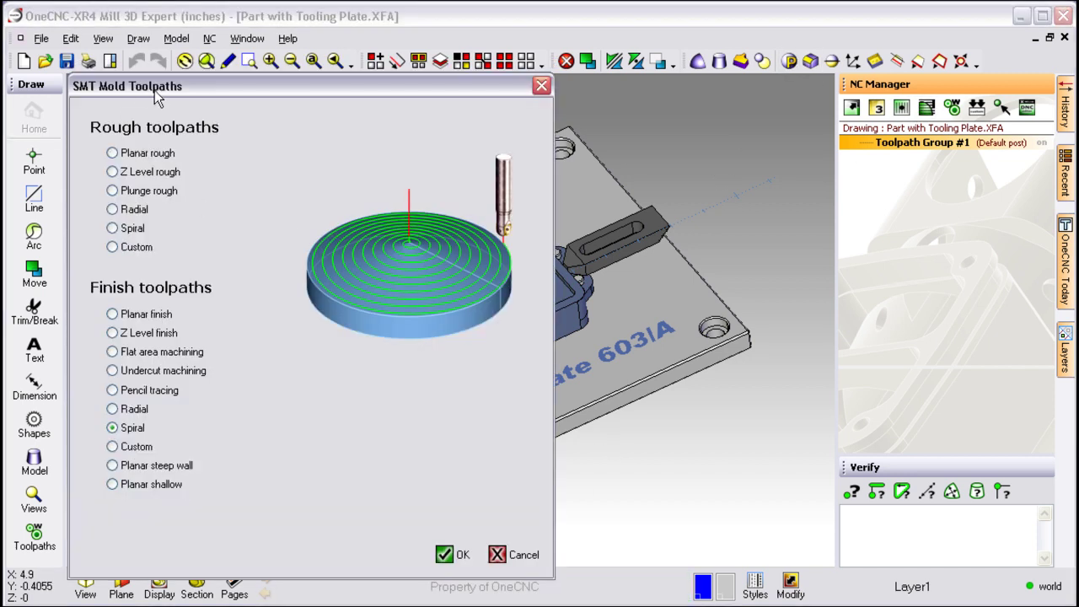
left_click(112, 152)
left_click(113, 172)
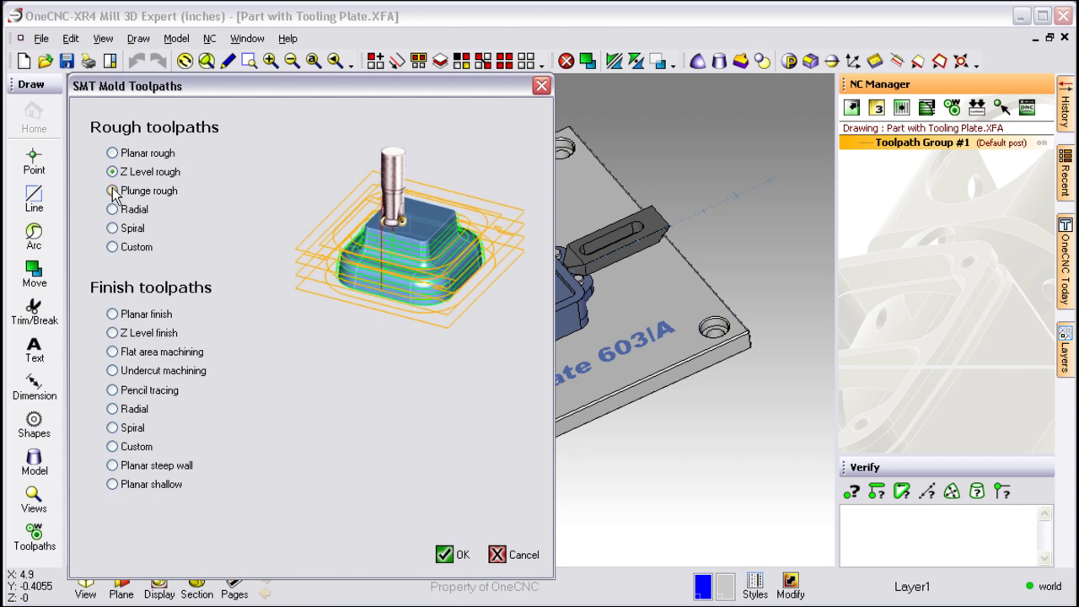
left_click(113, 190)
left_click(113, 208)
left_click(113, 227)
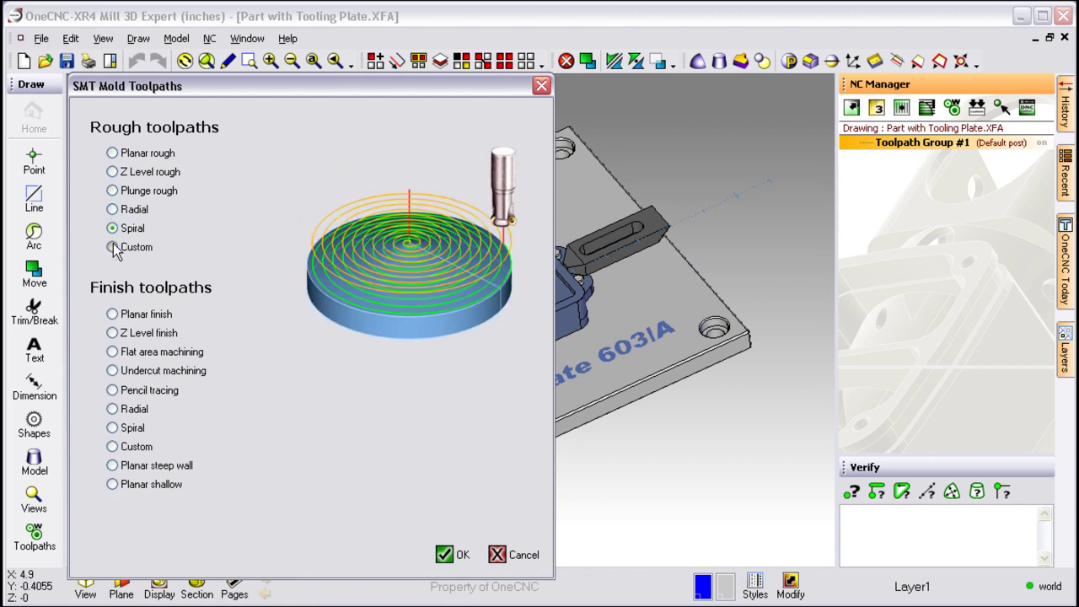
left_click(113, 247)
Step: Preview each mold finish toolpath through Planar steep wall, then cancel the list
left_click(112, 314)
left_click(112, 333)
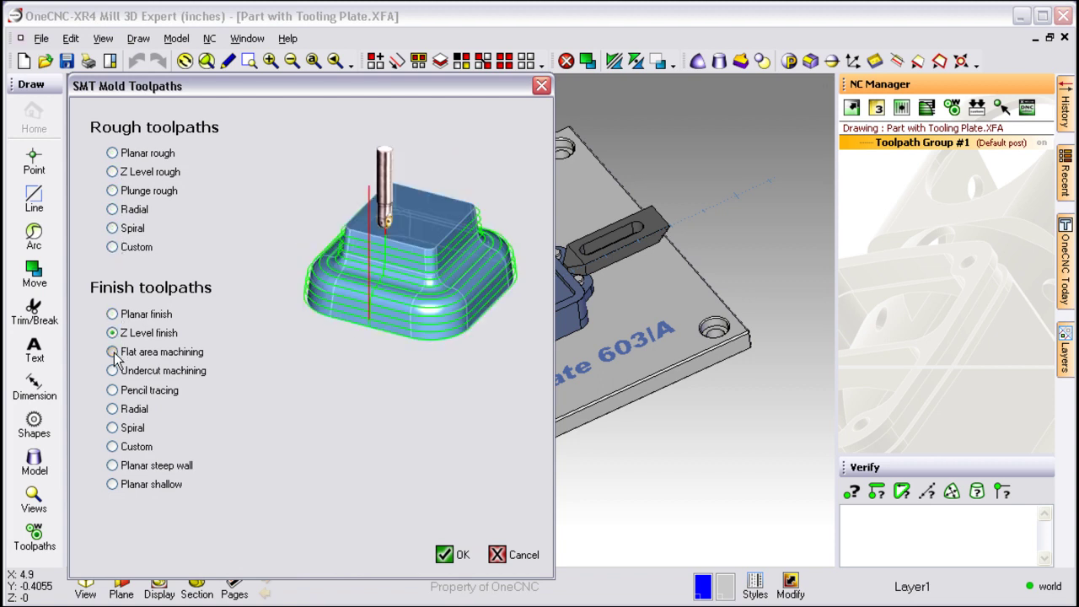
left_click(112, 352)
left_click(112, 370)
left_click(112, 390)
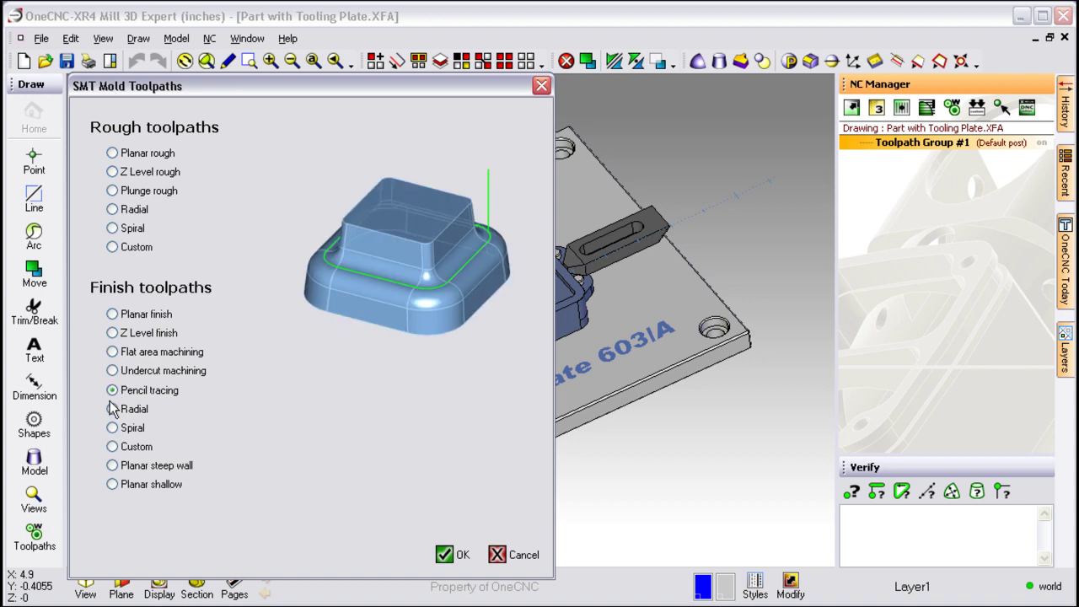
left_click(112, 409)
left_click(112, 428)
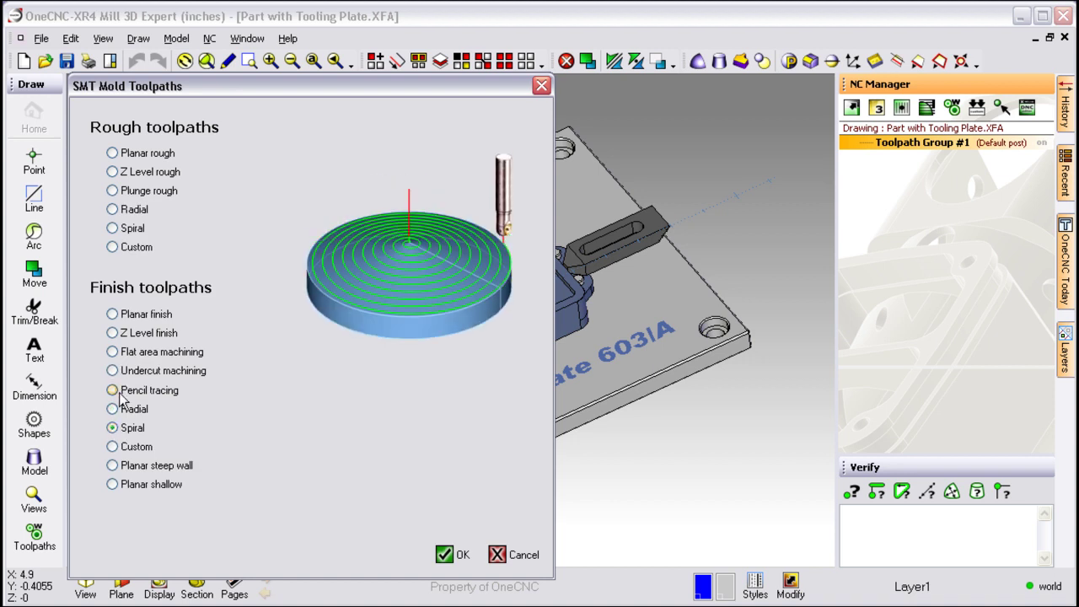
left_click(112, 447)
left_click(112, 465)
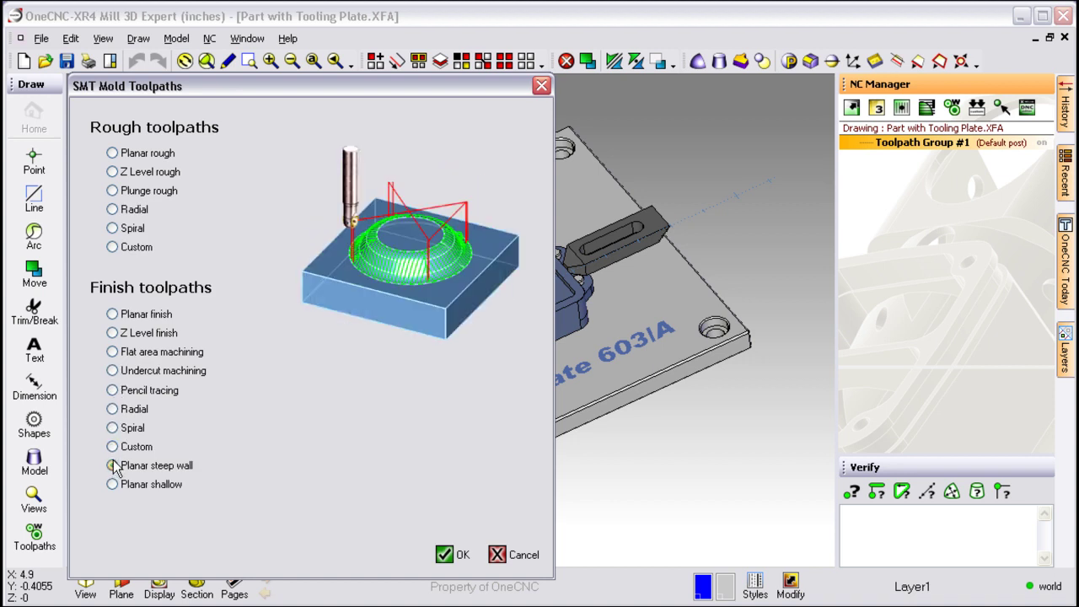
left_click(497, 555)
Step: Start a Profile Chain toolpath from the stock toolpath choices
left_click(901, 107)
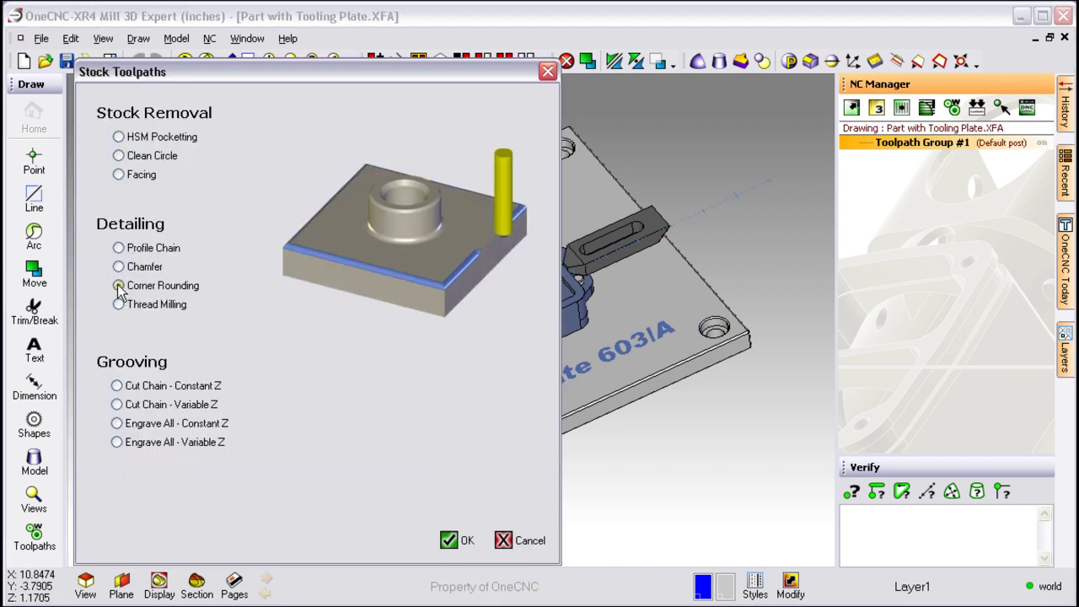
left_click(119, 249)
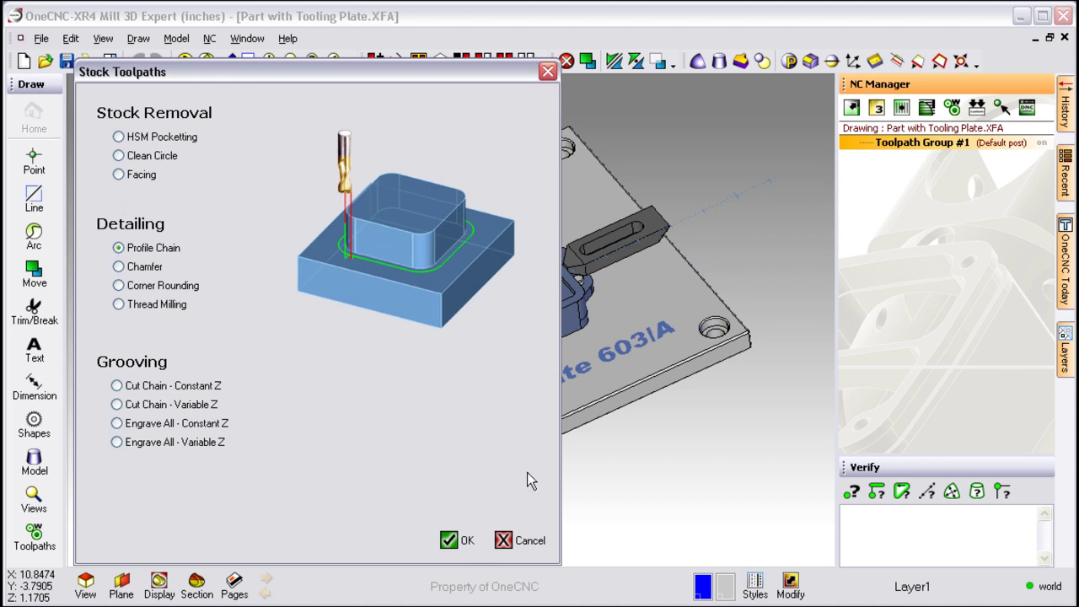
left_click(503, 541)
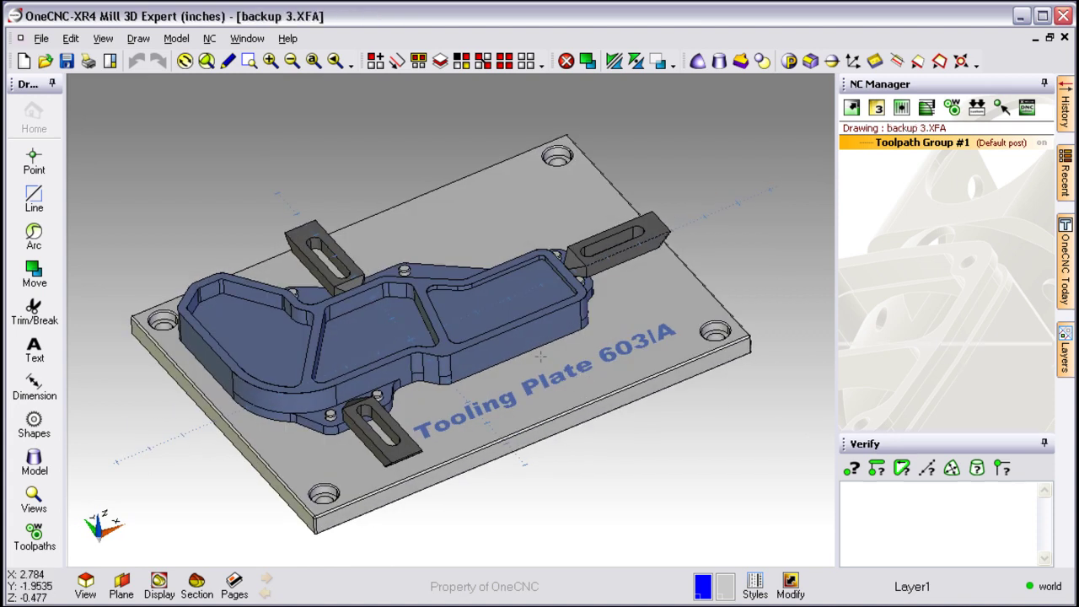
Step: Start an HSM Pocketting toolpath using boundary selection on the left pocket
middle_click_drag(544, 356, 570, 348)
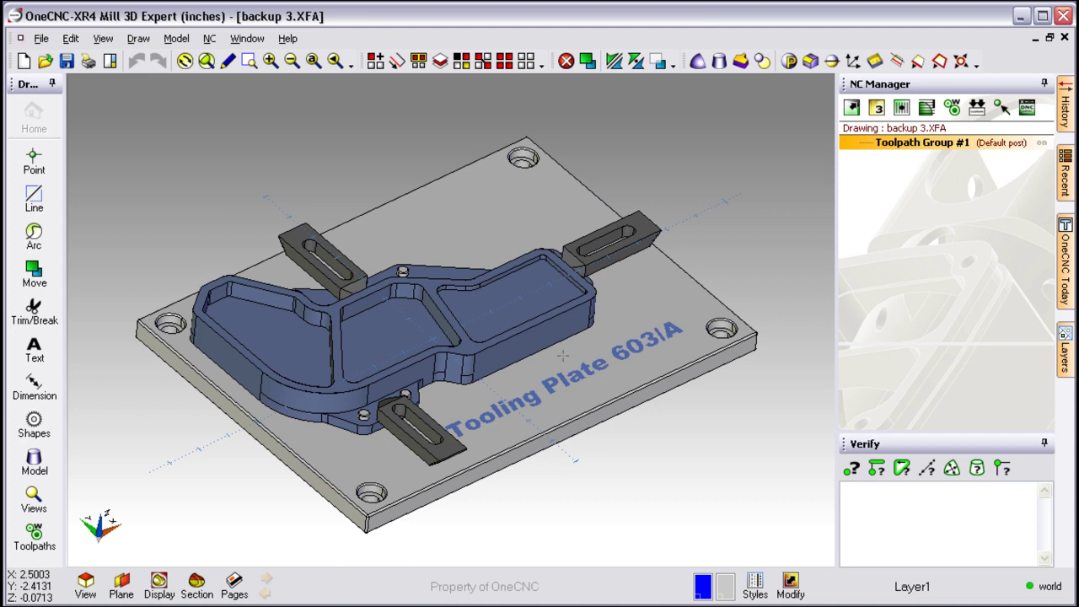
left_click(901, 107)
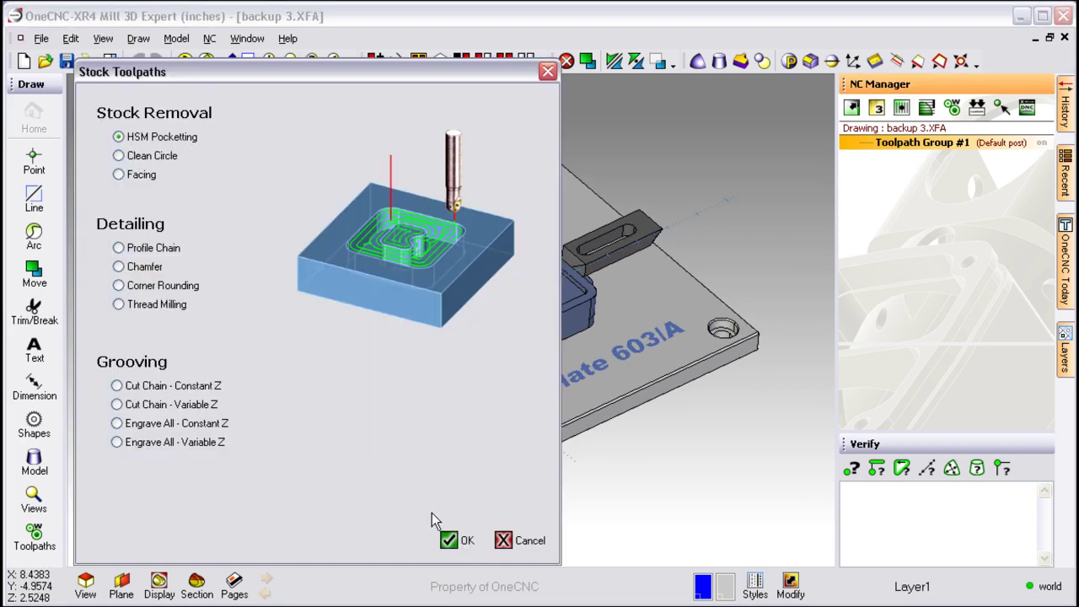
left_click(448, 540)
left_click(588, 508)
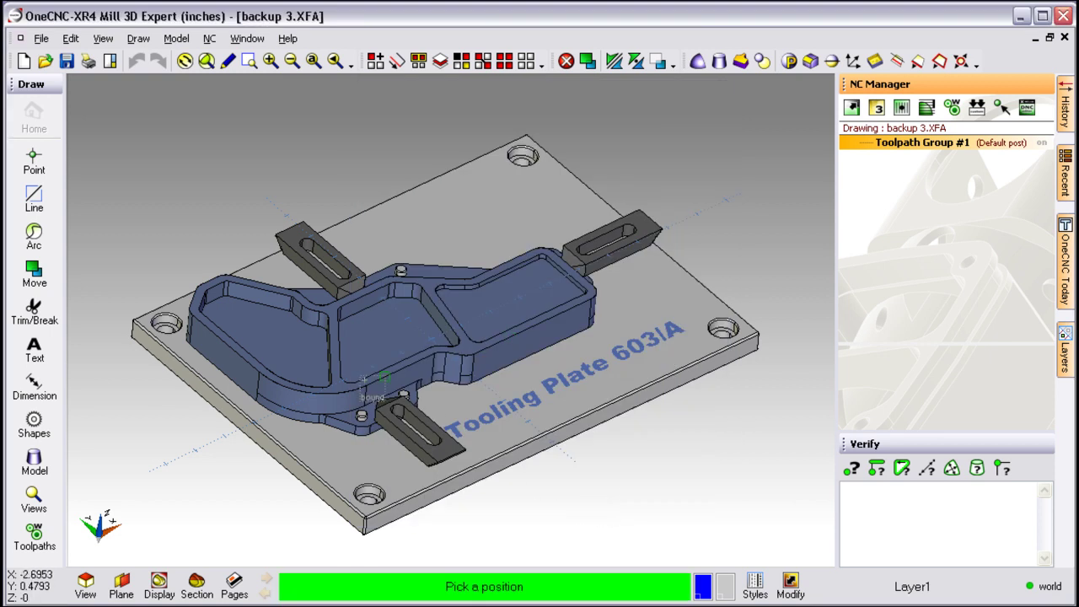
left_click(296, 305)
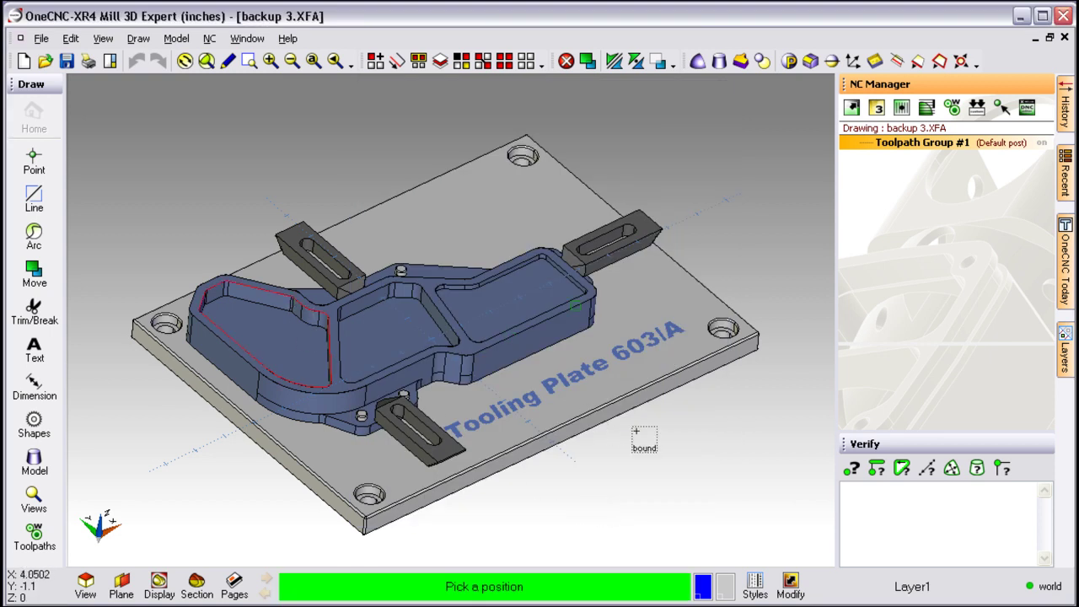
left_click(523, 297)
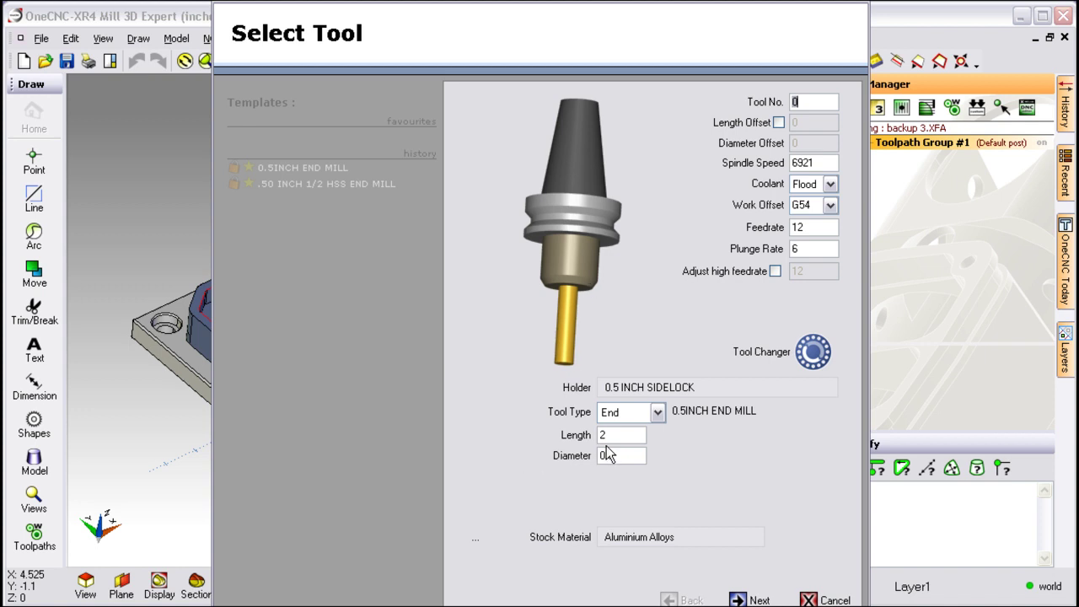
Step: Set the tool length and diameter values to 1
left_click_drag(612, 434, 593, 436)
type("1")
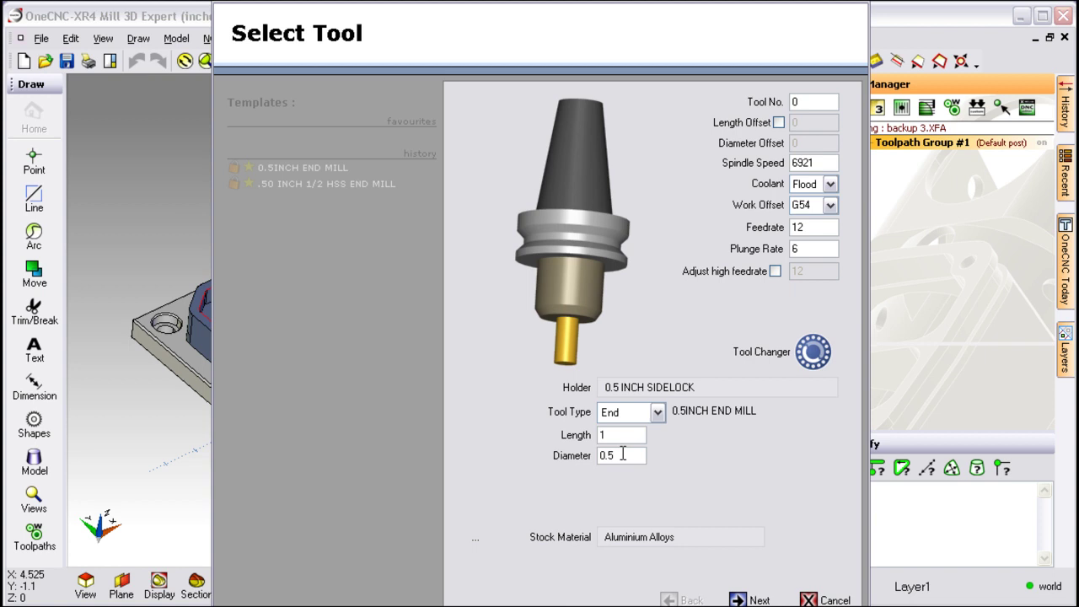
left_click_drag(622, 455, 594, 456)
type("1")
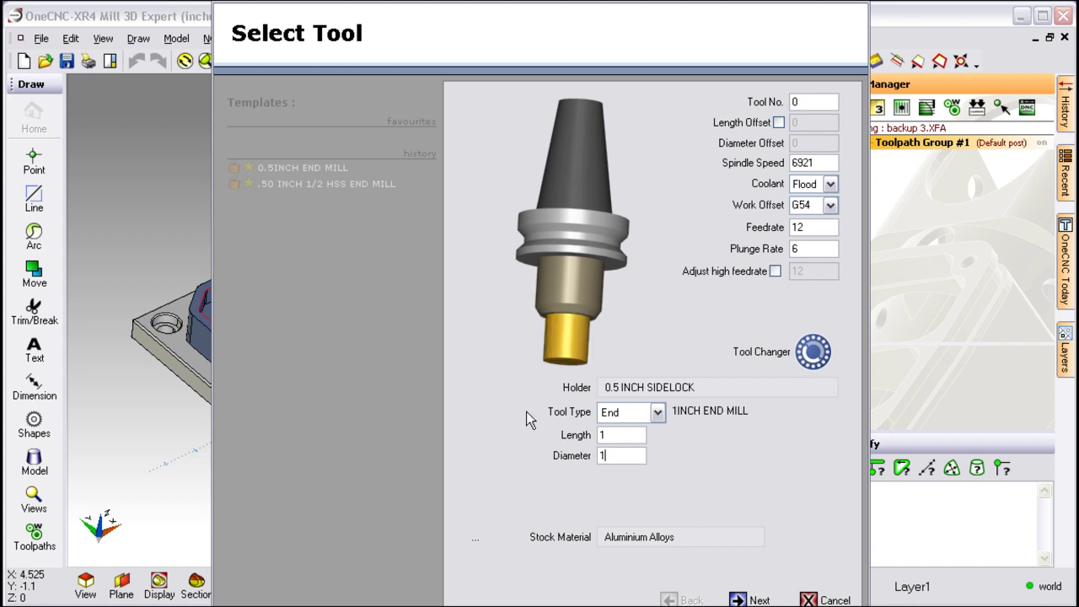
Step: Pick the .50 INCH 1/2 HSS END MILL from the library's End mills
left_click(563, 262)
left_click(210, 66)
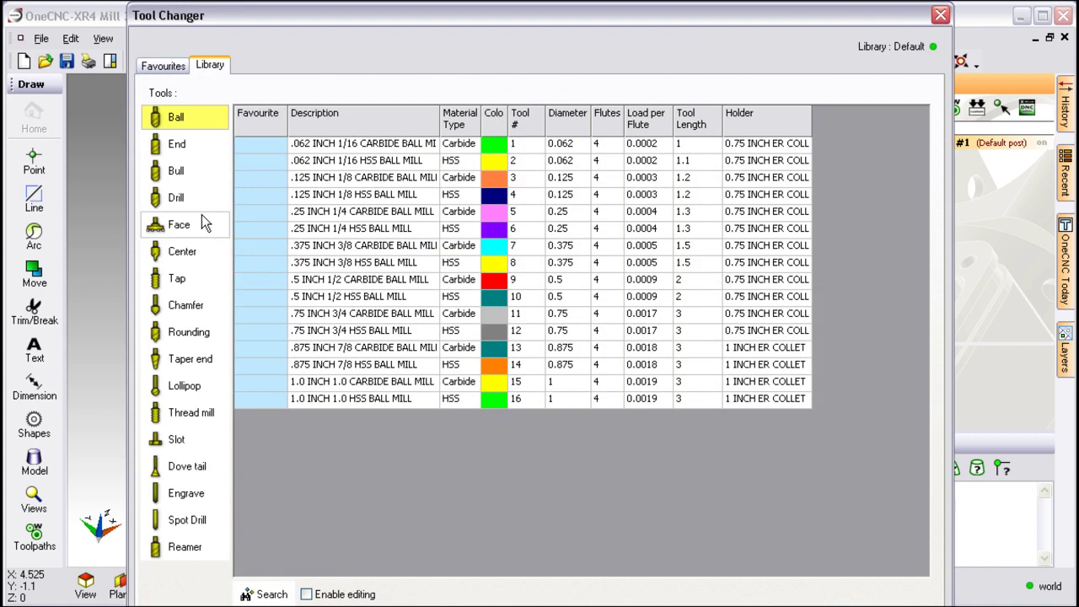
left_click(179, 147)
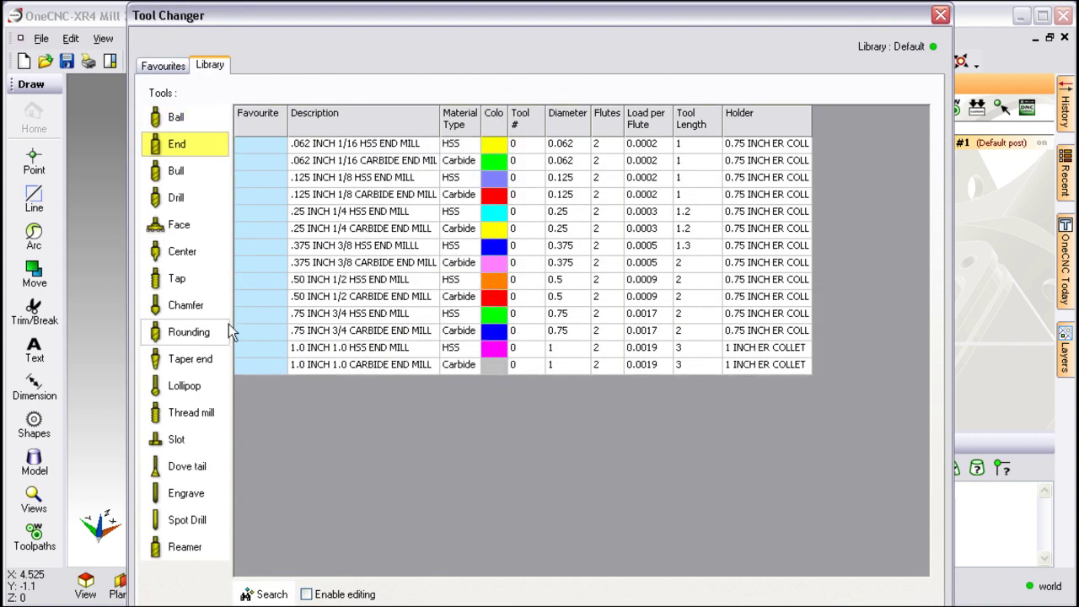
left_click(322, 280)
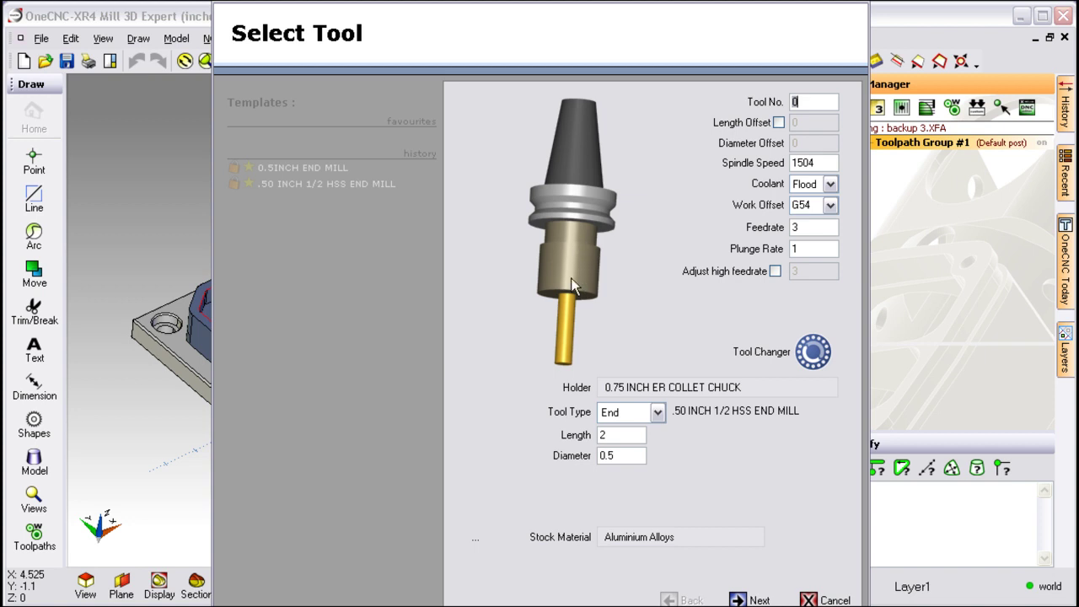
Step: Edit a holder dimension to 1, then choose the 0.5 INCH SIDELOCK holder
left_click(651, 387)
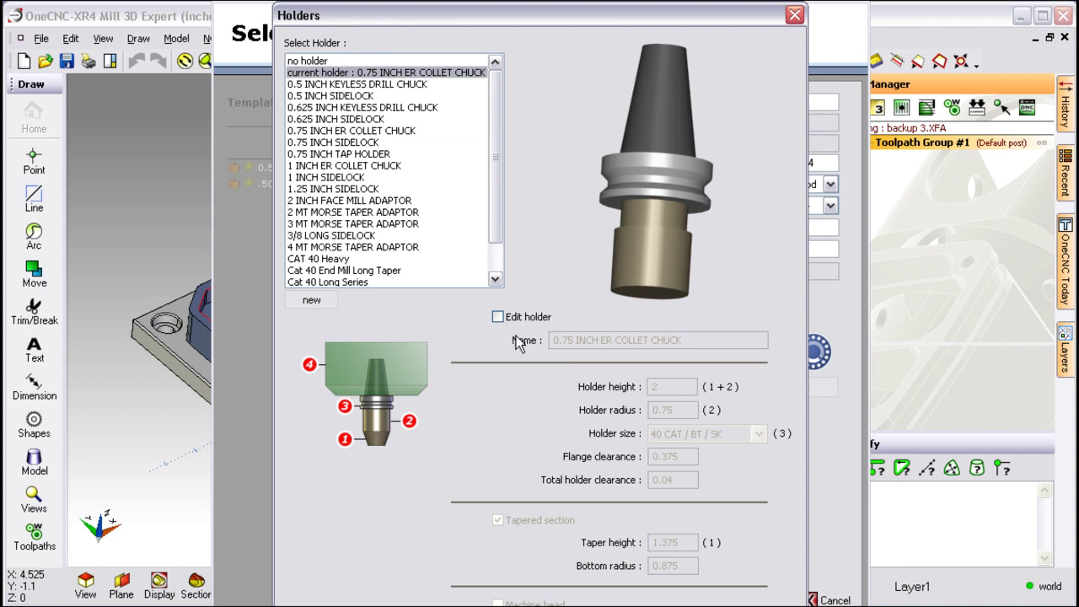
left_click(498, 317)
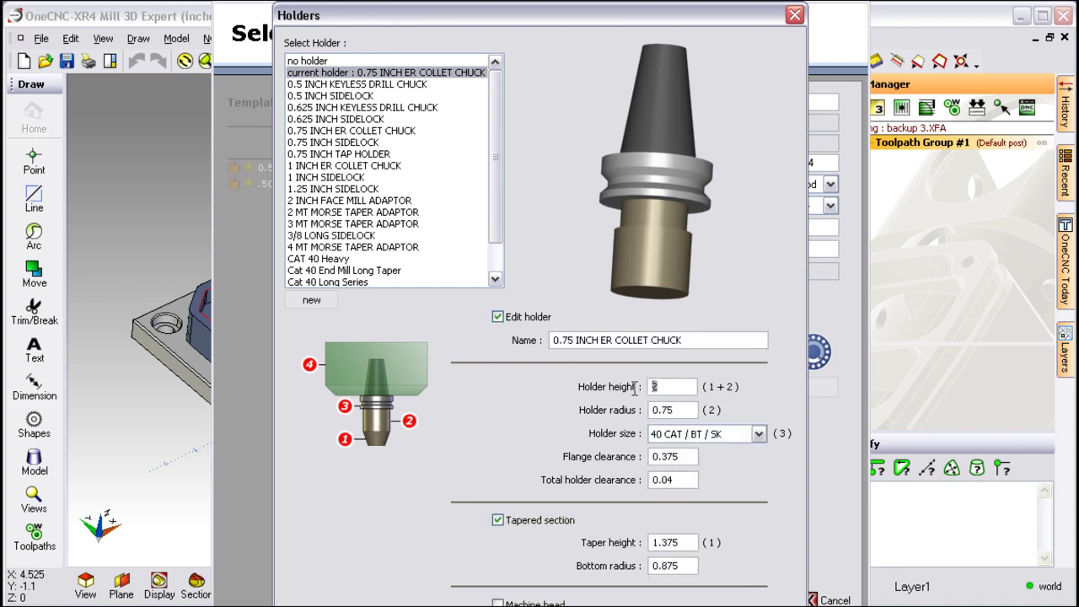
type("1")
left_click(498, 317)
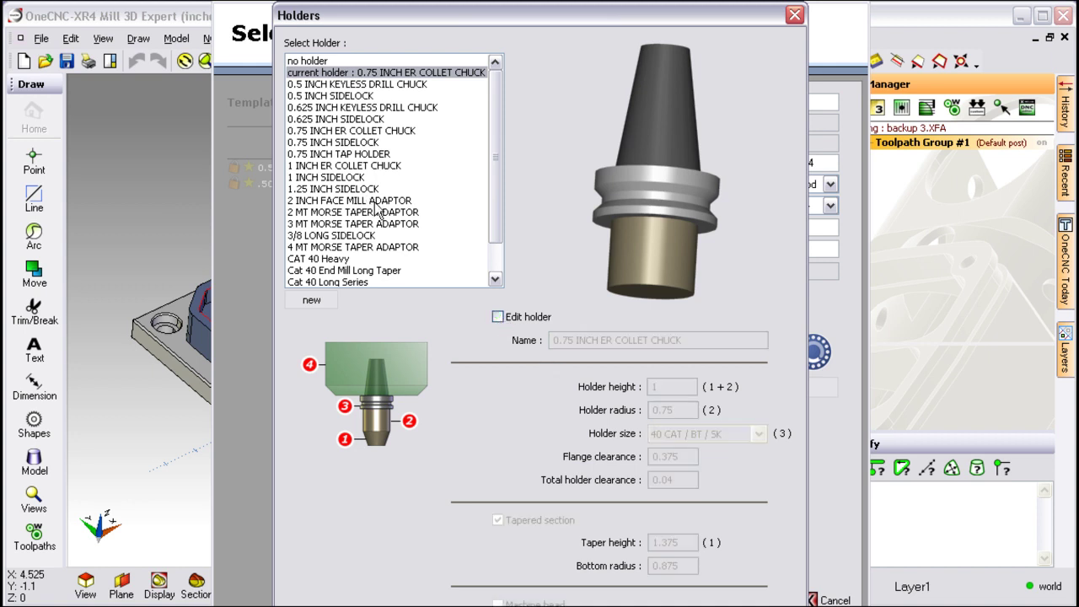
left_click(350, 108)
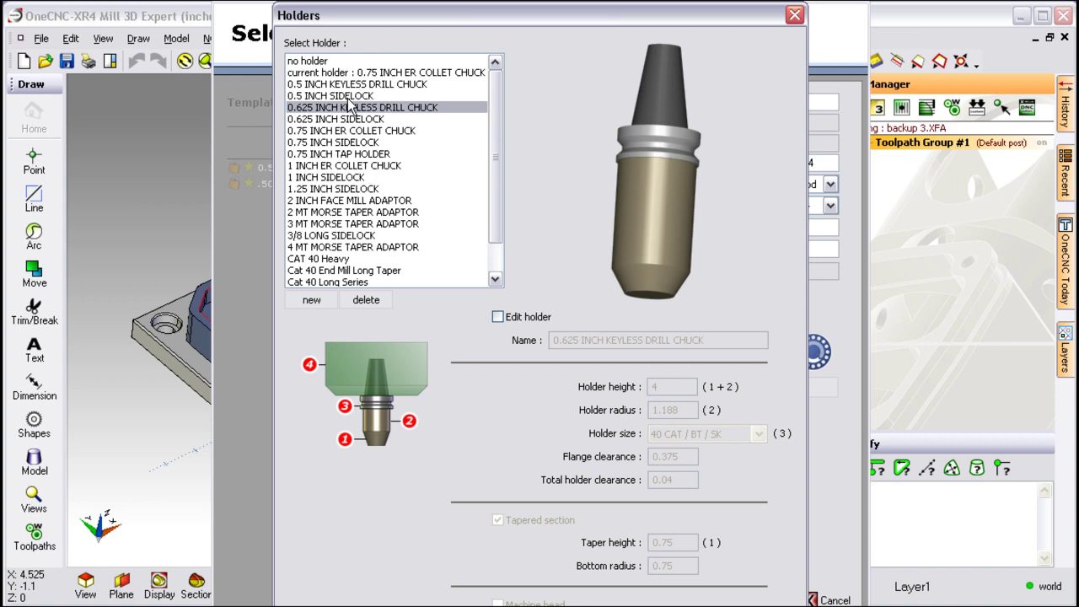
left_click(348, 96)
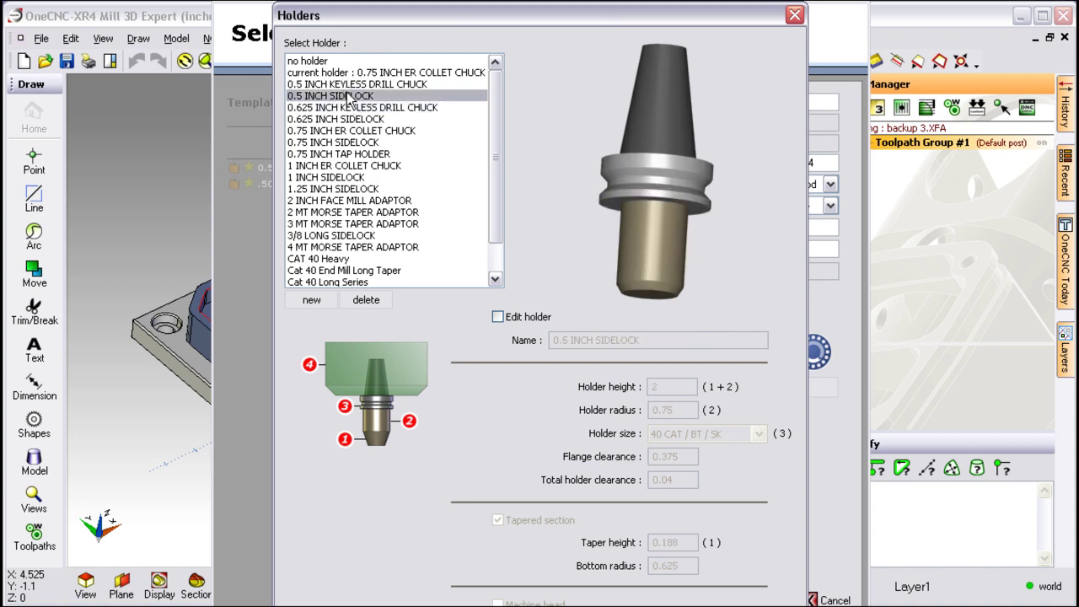
Step: Apply the sidelock holder and set the stock material to Aluminium Billet, recalculating speeds and feeds
key("Return")
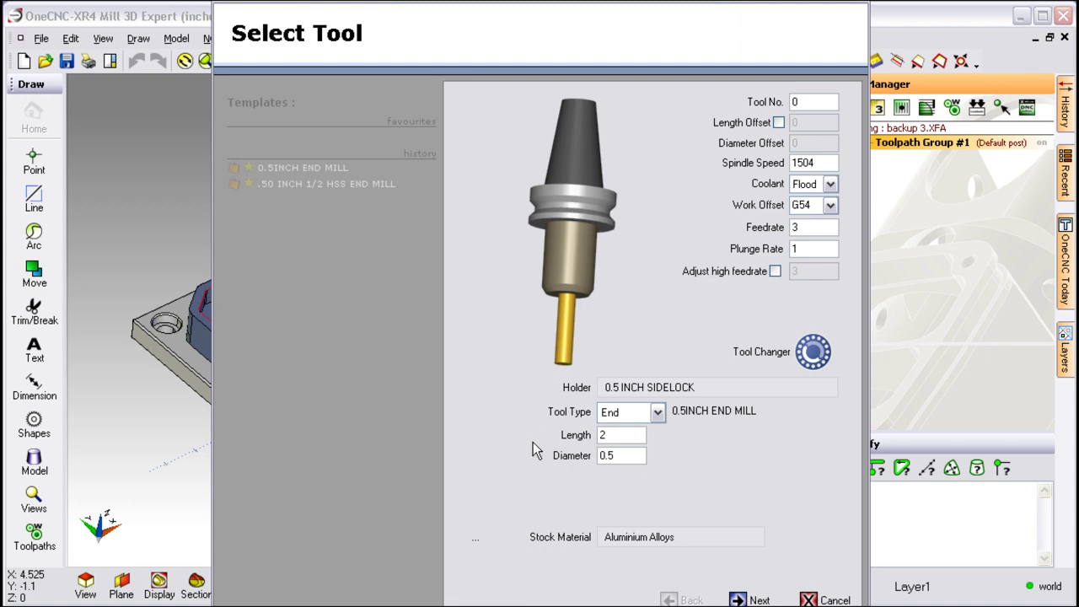
left_click(643, 538)
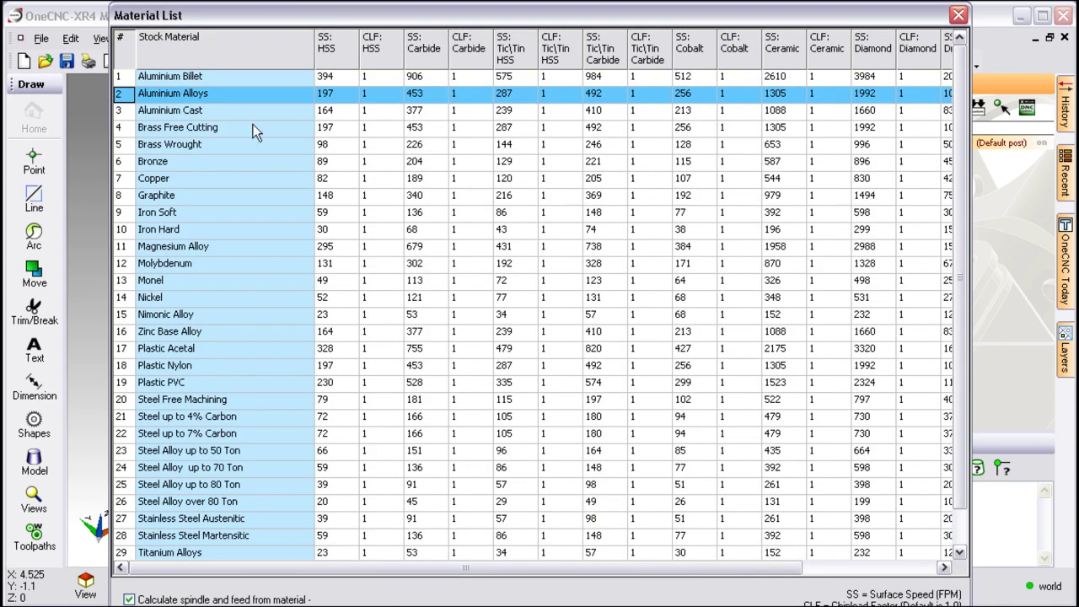
left_click(210, 76)
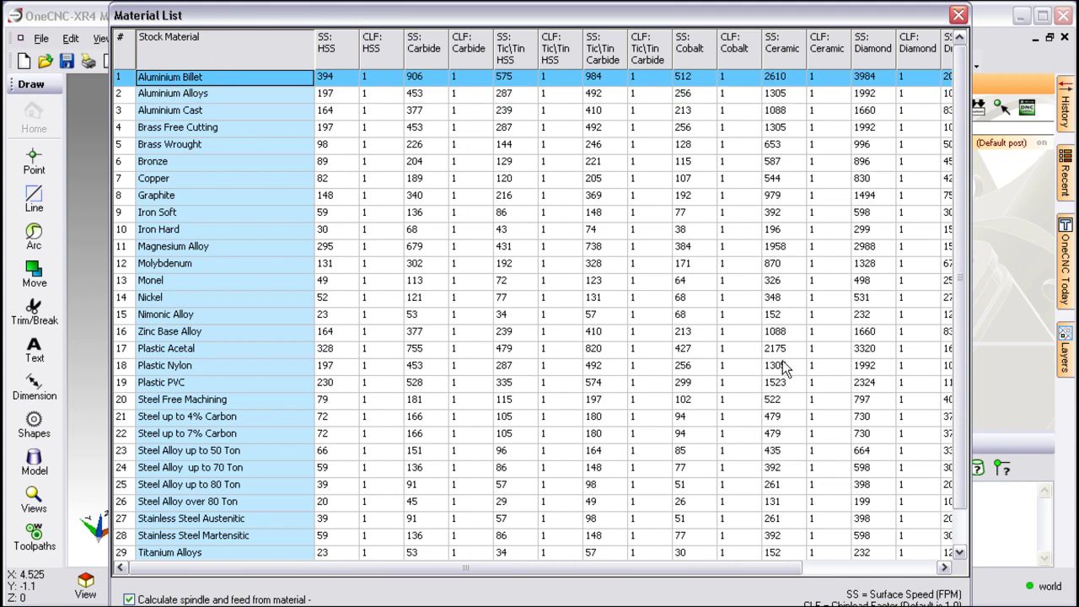
left_click_drag(714, 17, 709, 33)
key("Return")
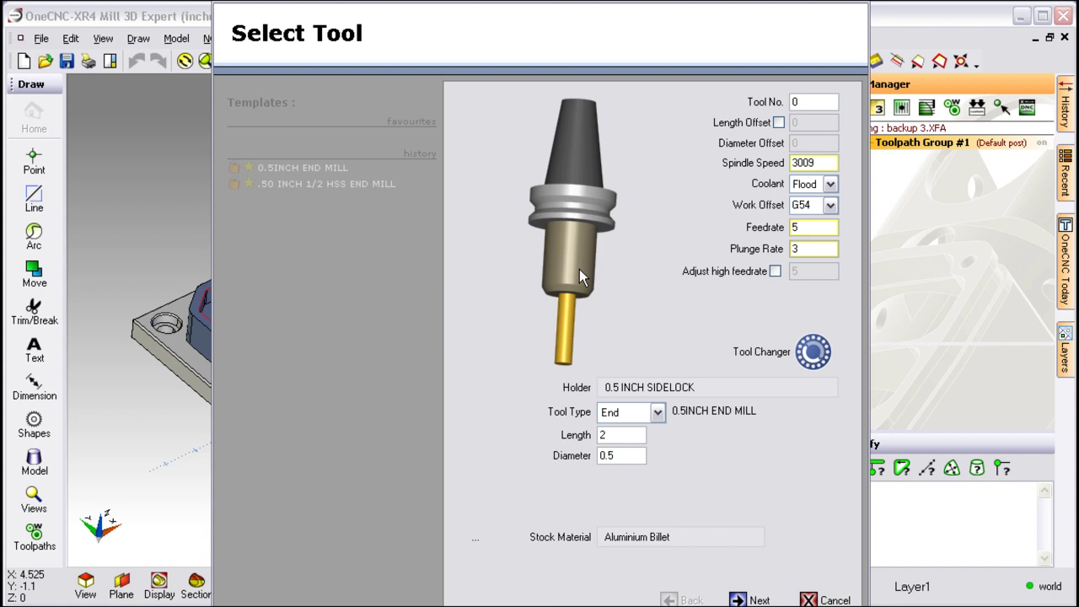
Step: Generate the left-pocket toolpath with Highspeed Closed - Default style, default clearances and a 30° helix ramp entry
key("Return")
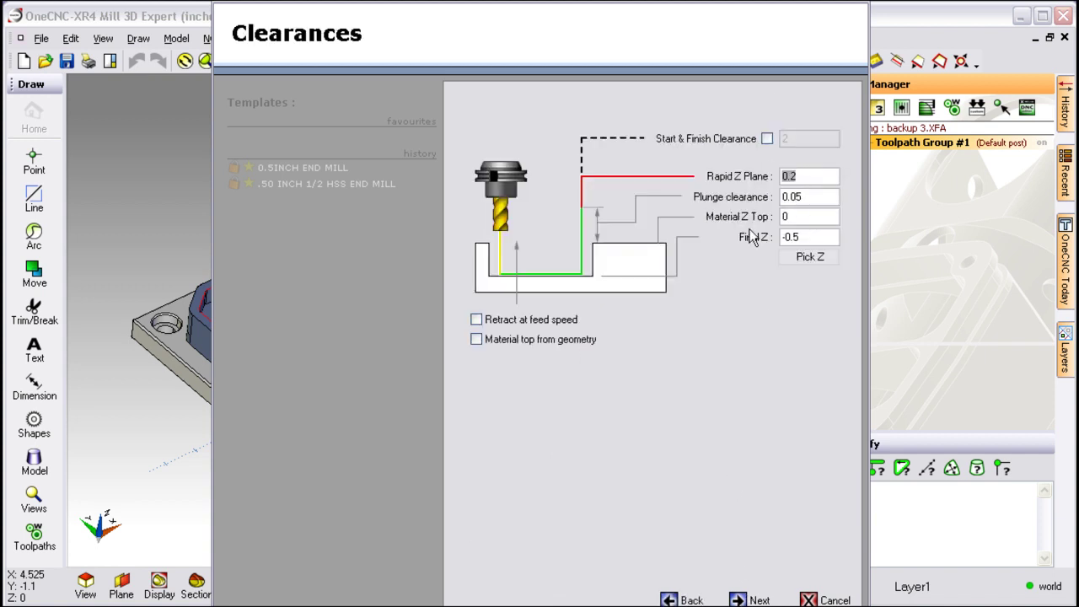
left_click(741, 596)
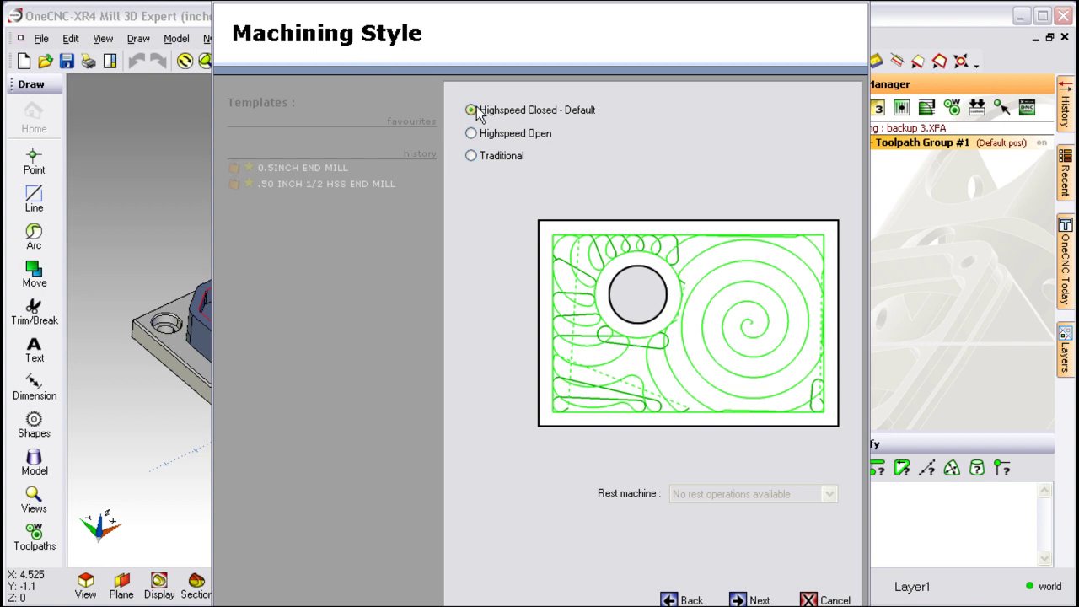
left_click(474, 156)
left_click(471, 110)
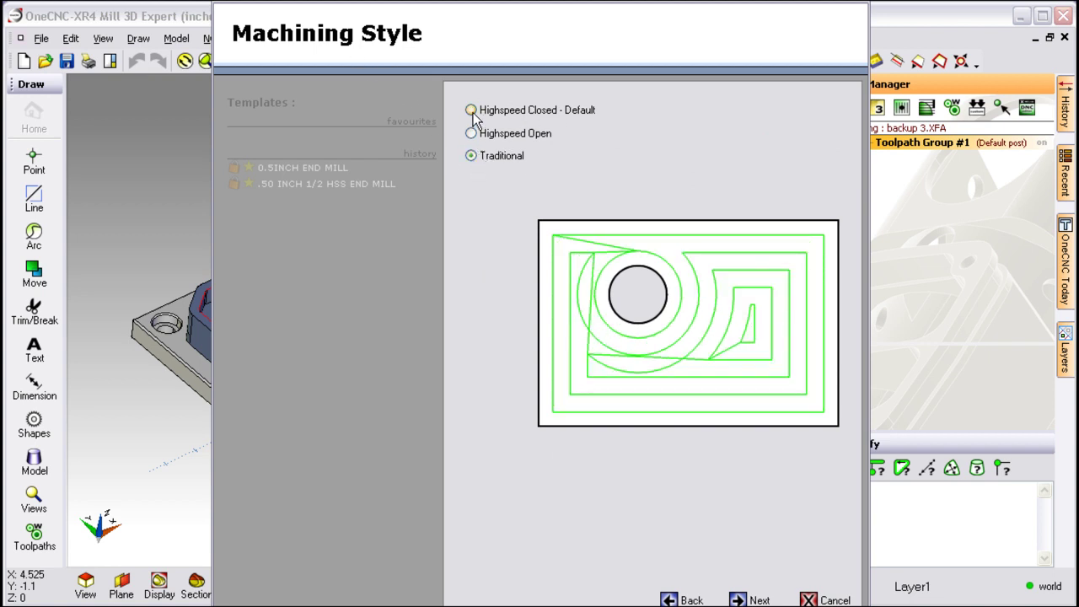
left_click(742, 600)
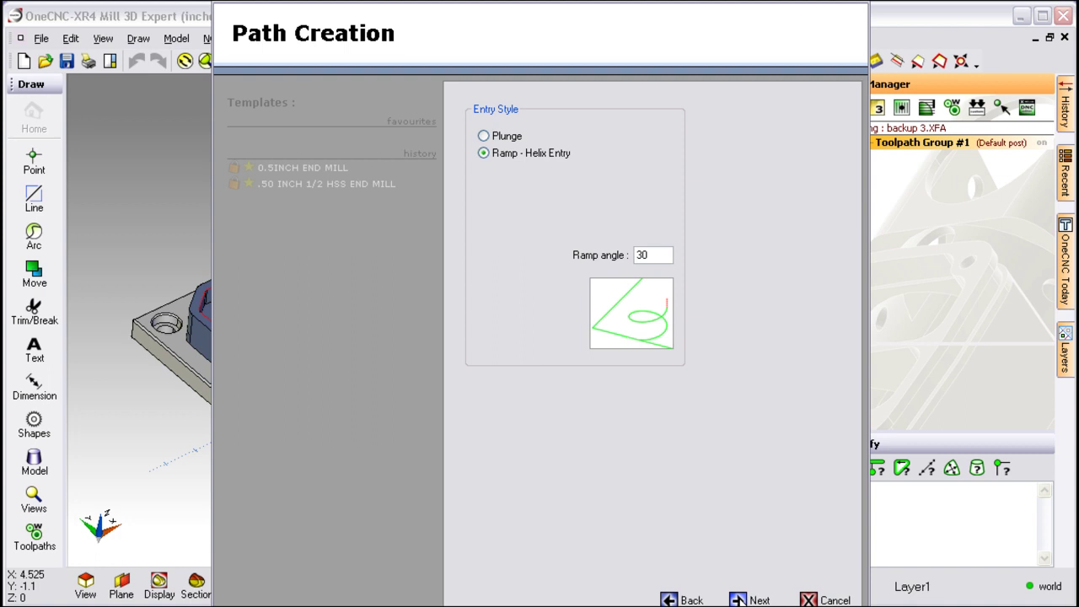
left_click(740, 600)
left_click(740, 600)
left_click(740, 600)
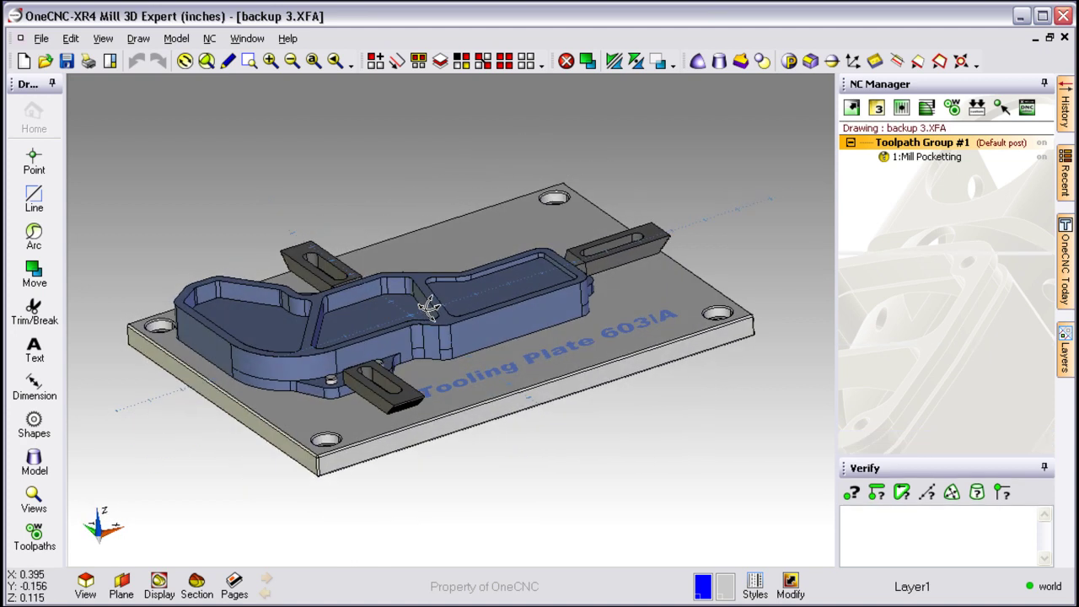
Step: Re-pick the geometry for 1:Mill Pocketting by boundary, selecting the centre pocket
middle_click_drag(429, 308, 462, 401)
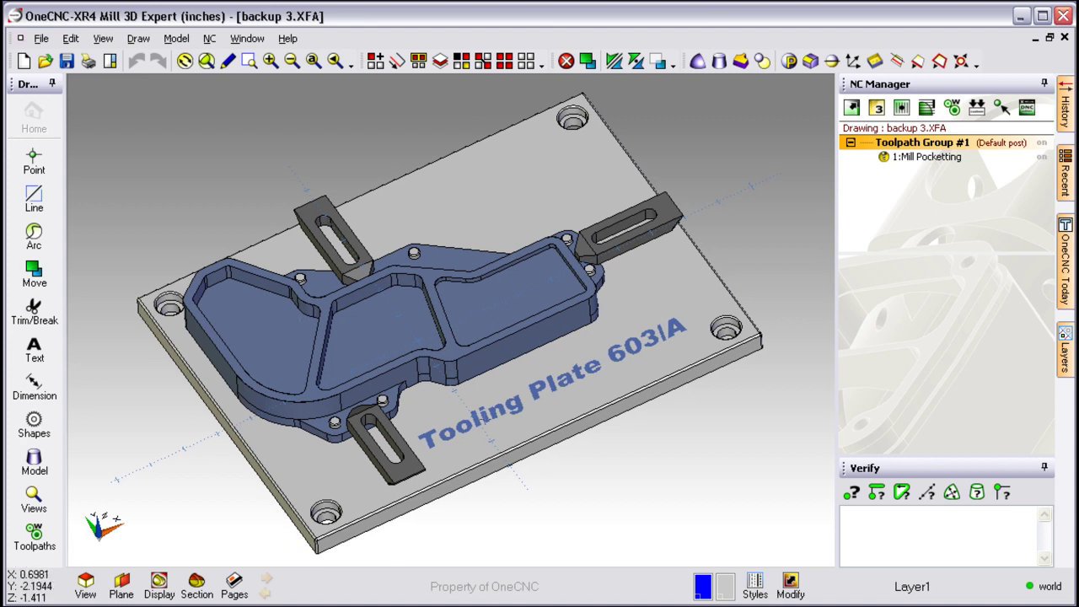
right_click(917, 165)
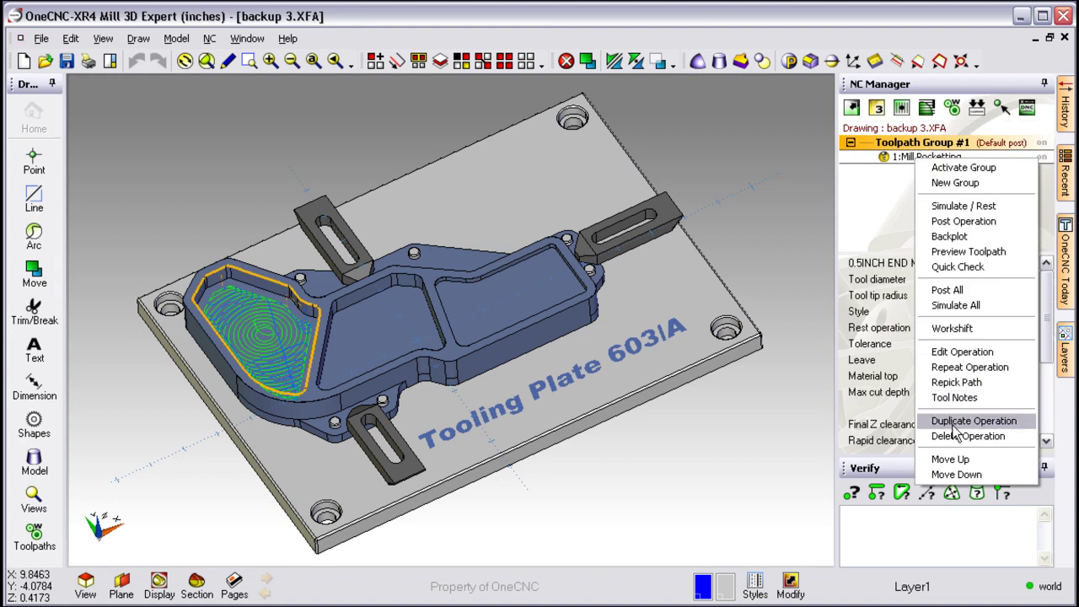
left_click(957, 383)
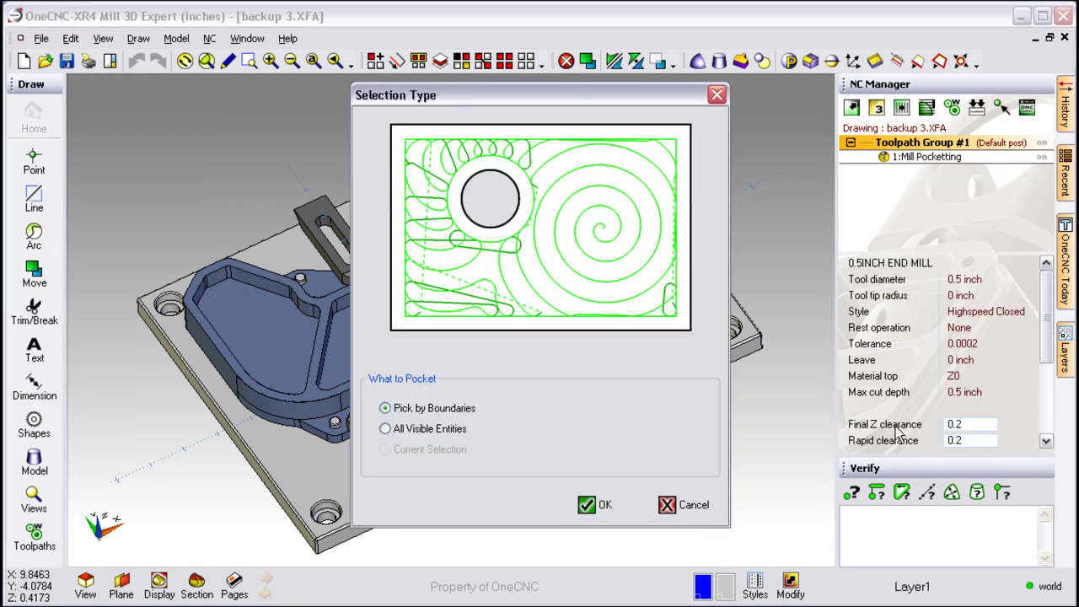
left_click(592, 506)
left_click(432, 313)
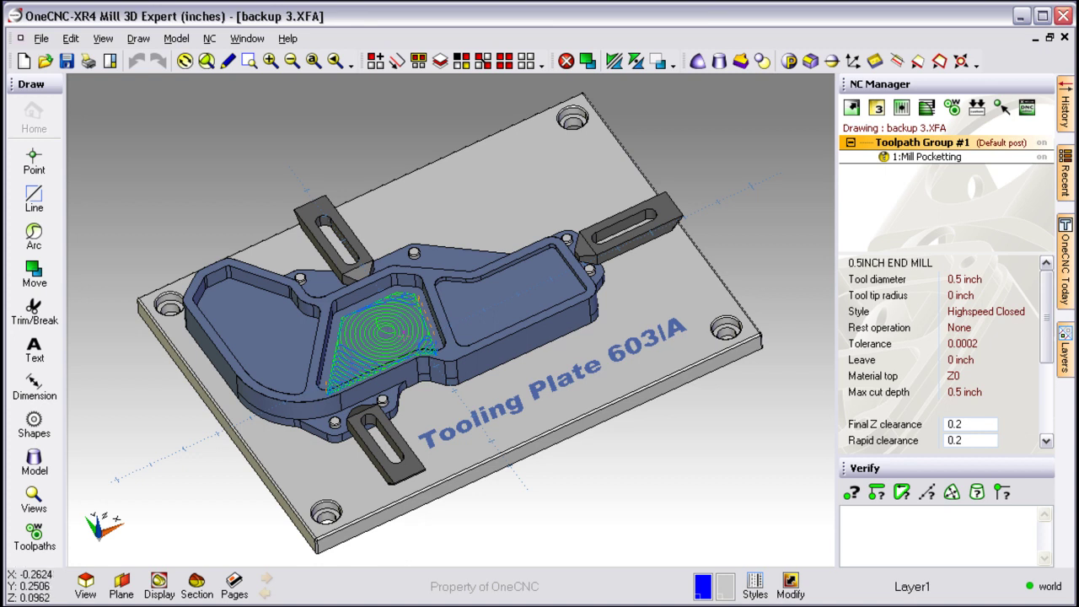
Step: Edit 1:Mill Pocketting and accept its tool, clearance and machining style settings unchanged
right_click(927, 159)
left_click(971, 350)
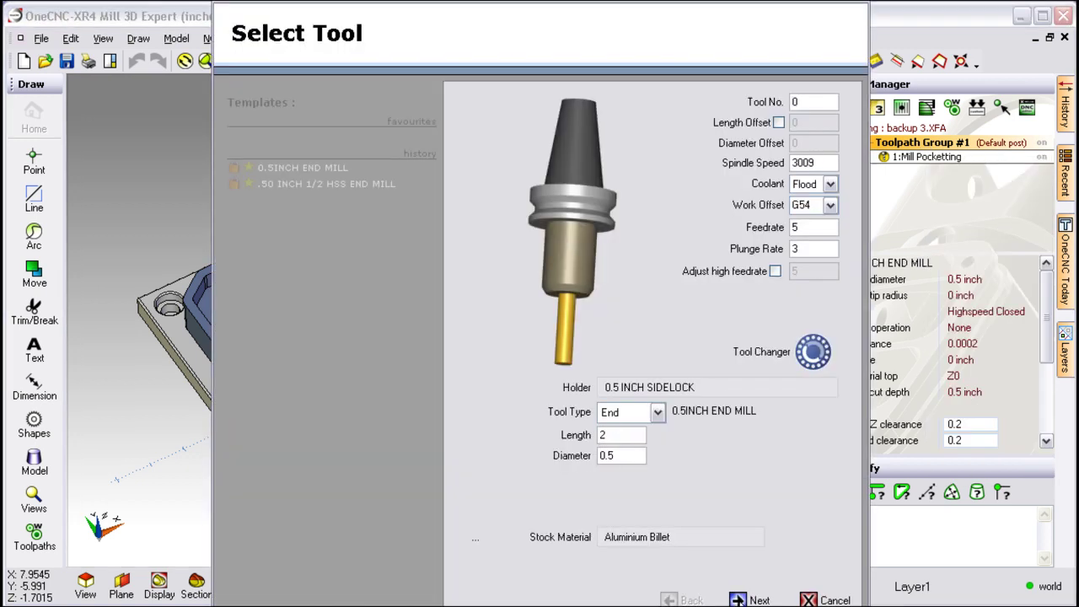
left_click(757, 600)
left_click(757, 600)
left_click(757, 600)
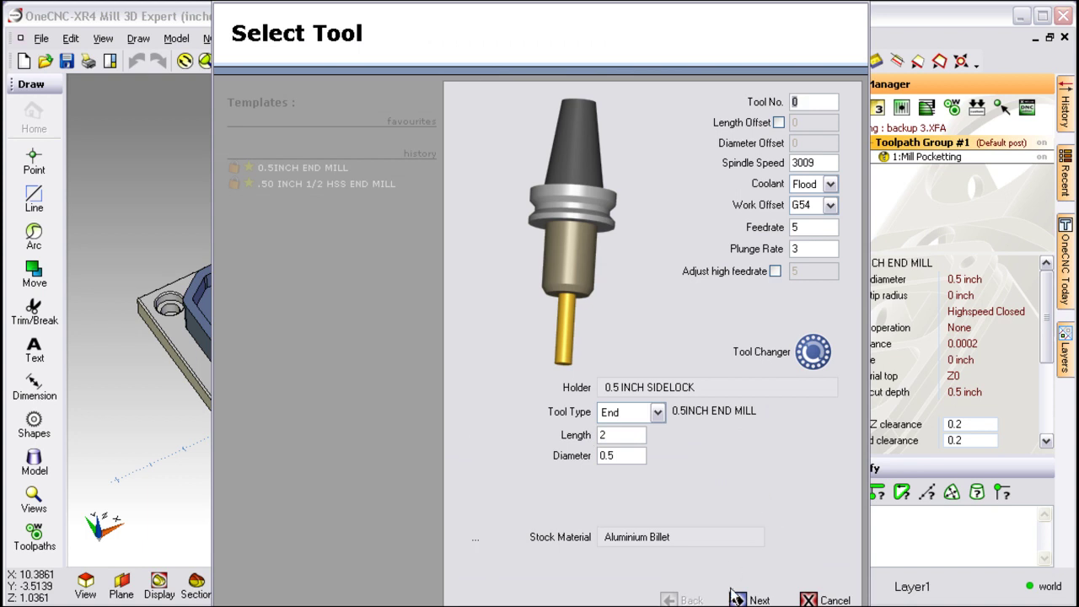
left_click(735, 597)
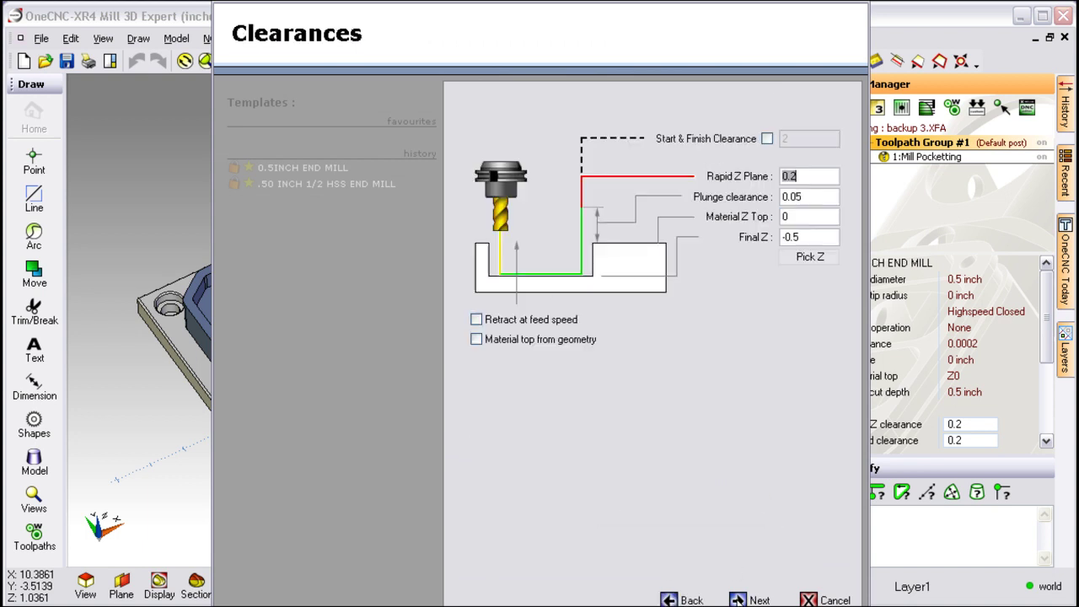
left_click(735, 599)
left_click(736, 598)
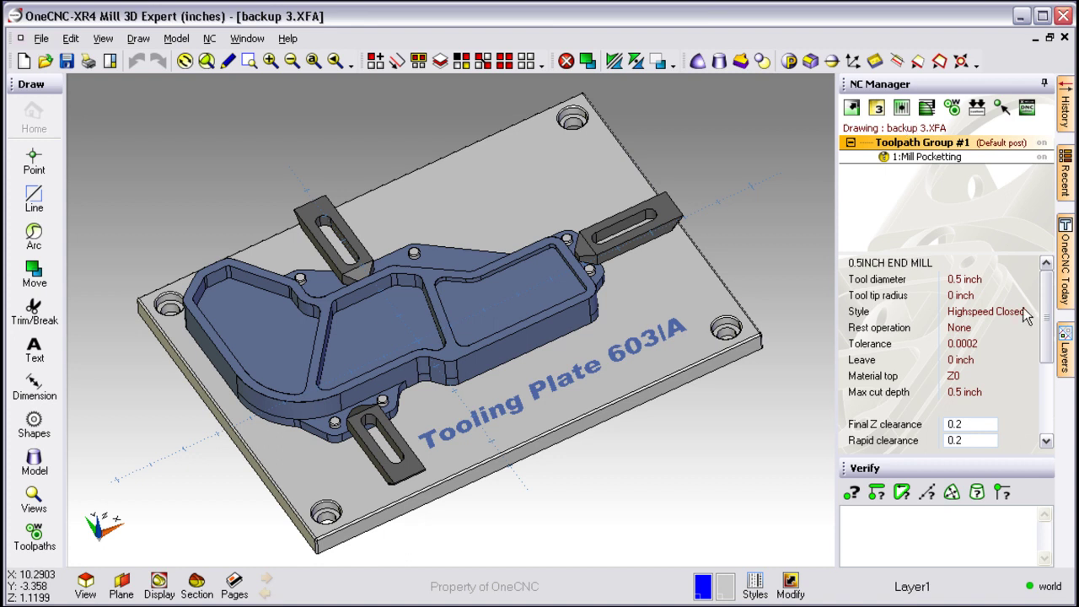
Step: Change the pocketing tool's spindle speed from 3009 to 4500
left_click_drag(1049, 304, 960, 377)
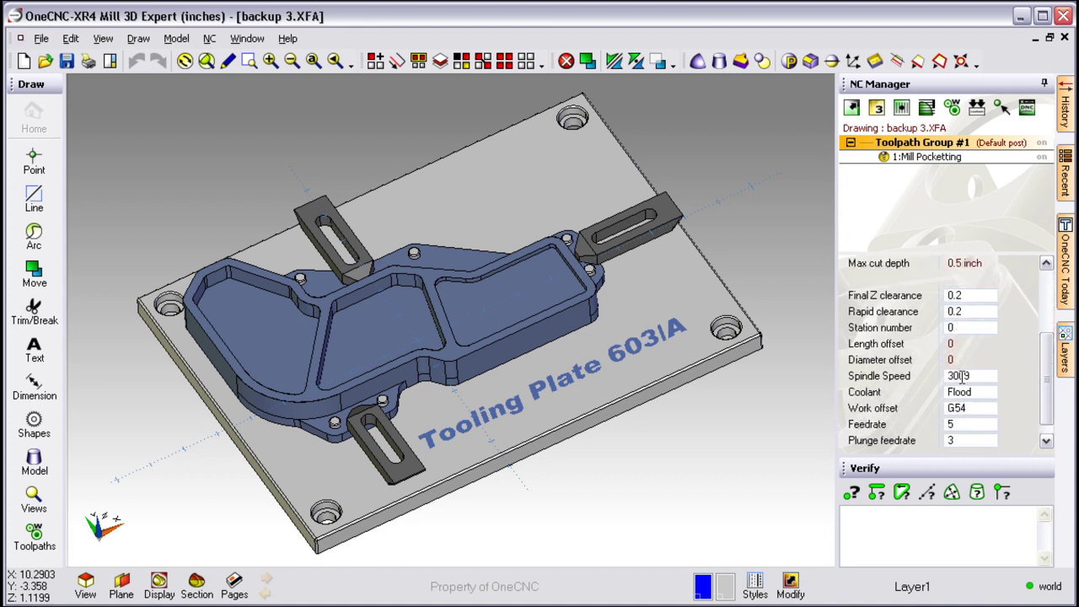
left_click(980, 377)
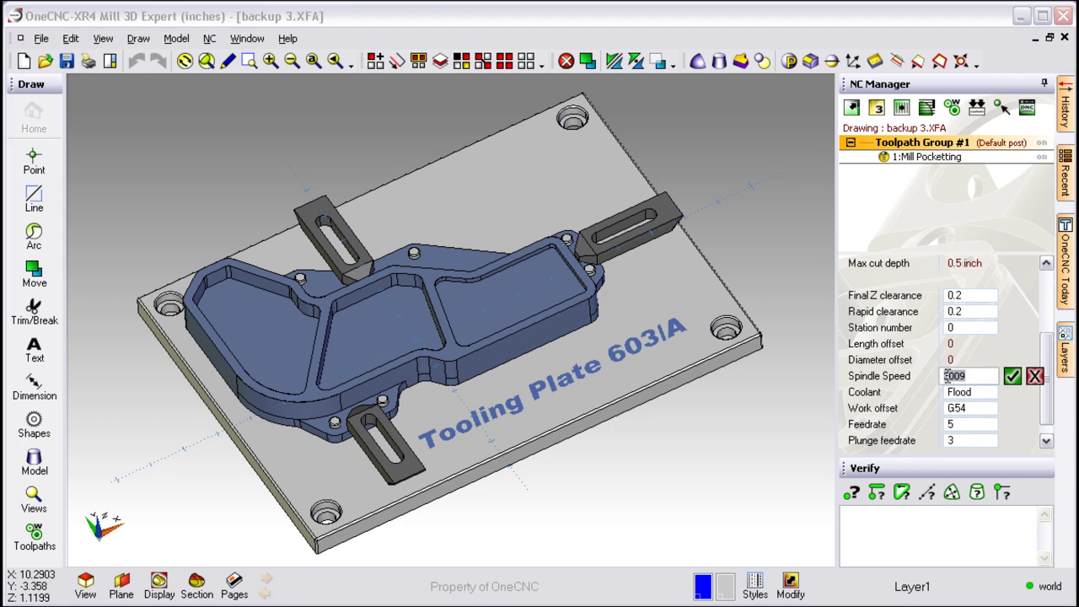
type("4")
left_click(1011, 376)
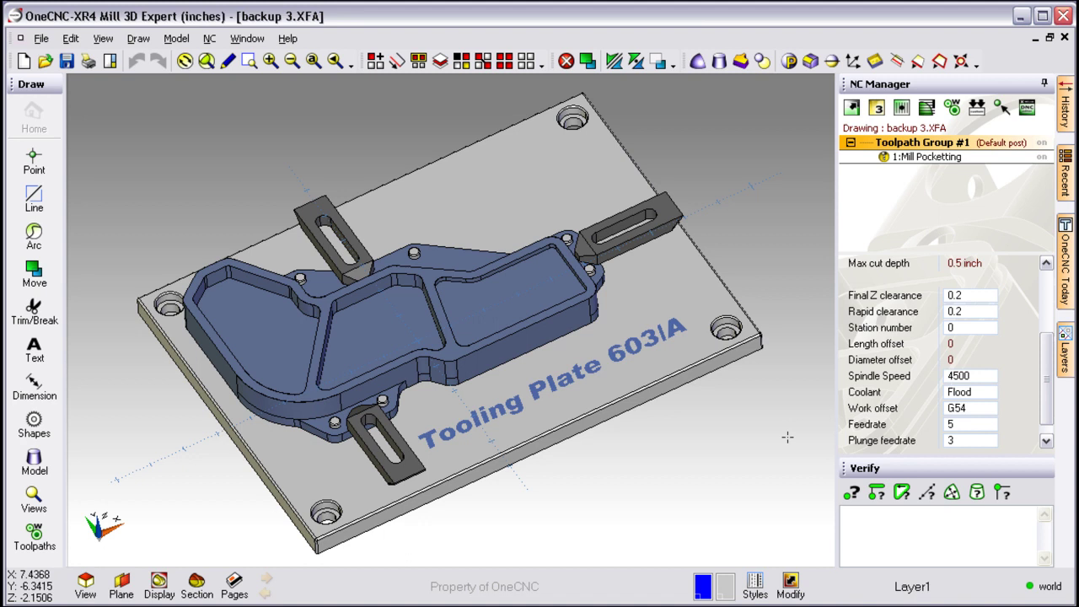
middle_click_drag(787, 437, 477, 286)
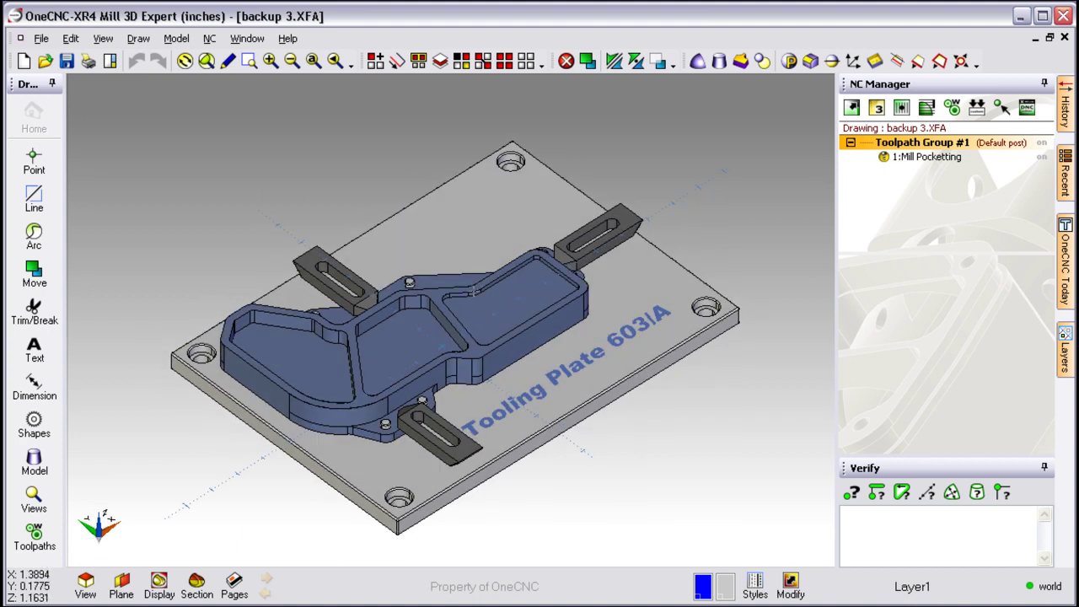
Step: Start a live solid simulation of Toolpath Group #1 using the Stock Model as stock
right_click(944, 149)
left_click(981, 190)
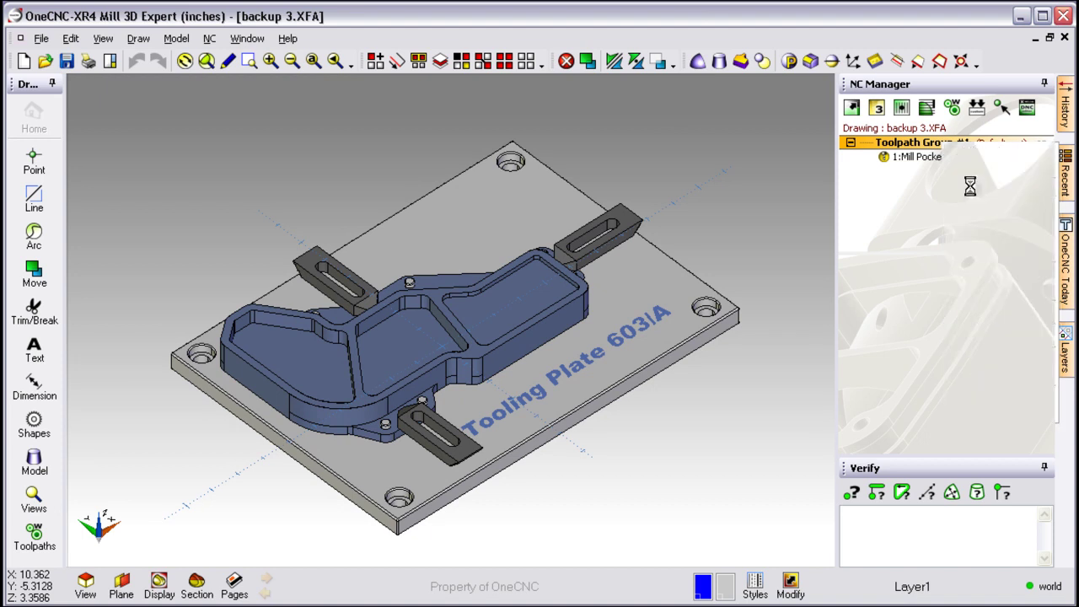
left_click(97, 309)
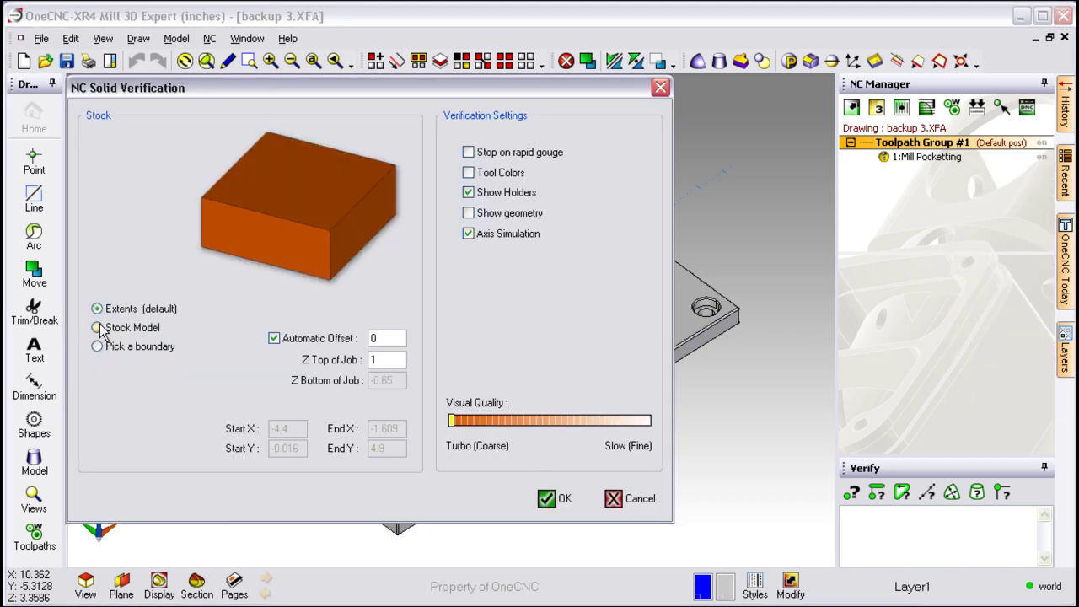
left_click(97, 327)
left_click(97, 345)
left_click(97, 327)
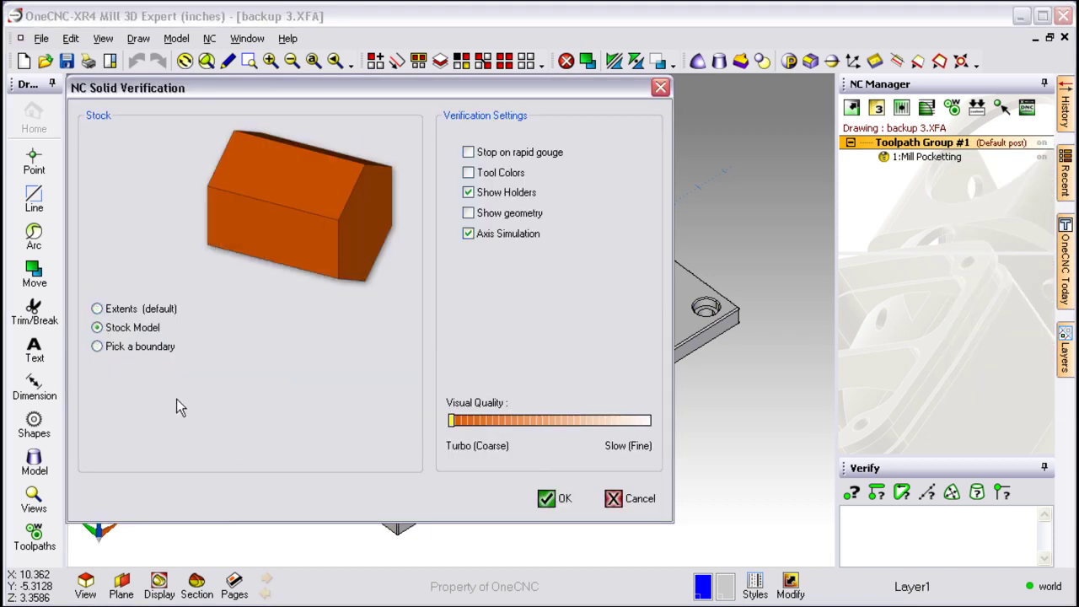
left_click(552, 499)
Step: Zoom into the simulated part and cut it with a Front section, sliding the section plane
left_click_drag(498, 390, 517, 371)
left_click(73, 52)
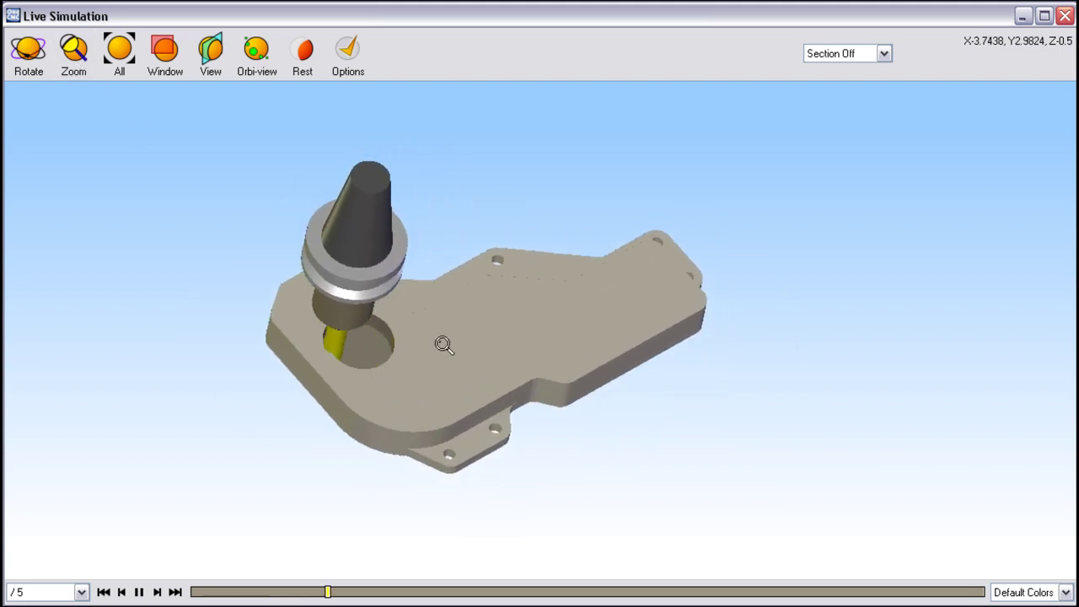
left_click_drag(440, 337, 512, 348)
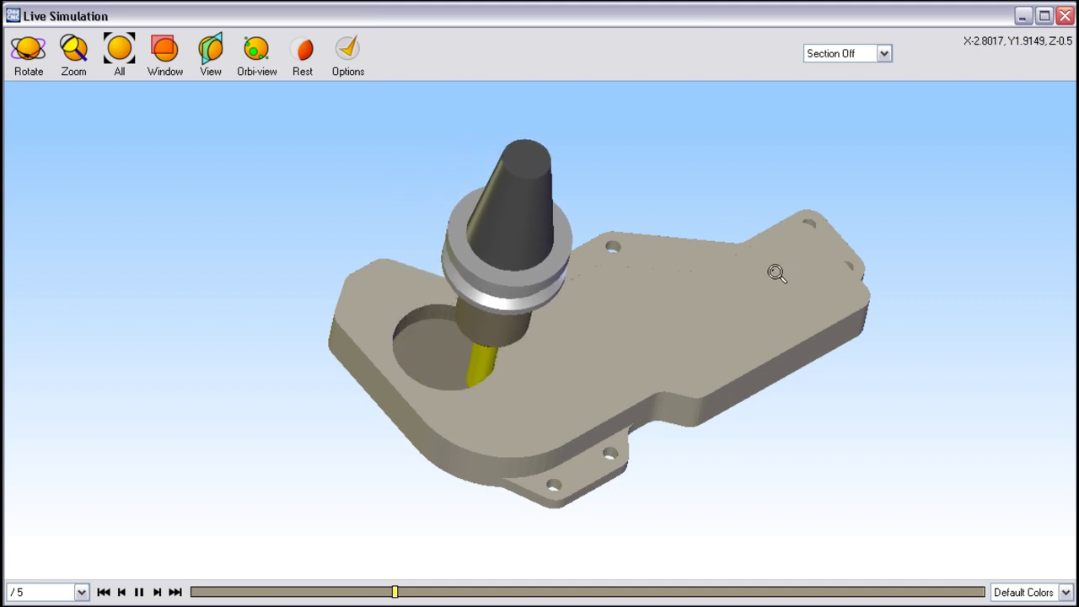
left_click(884, 53)
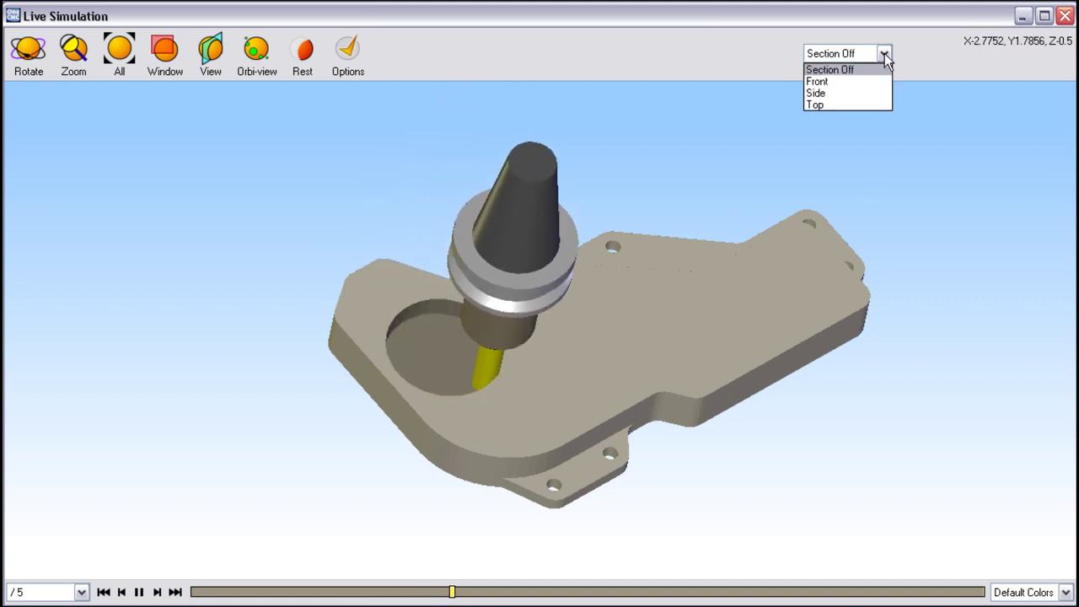
left_click(839, 79)
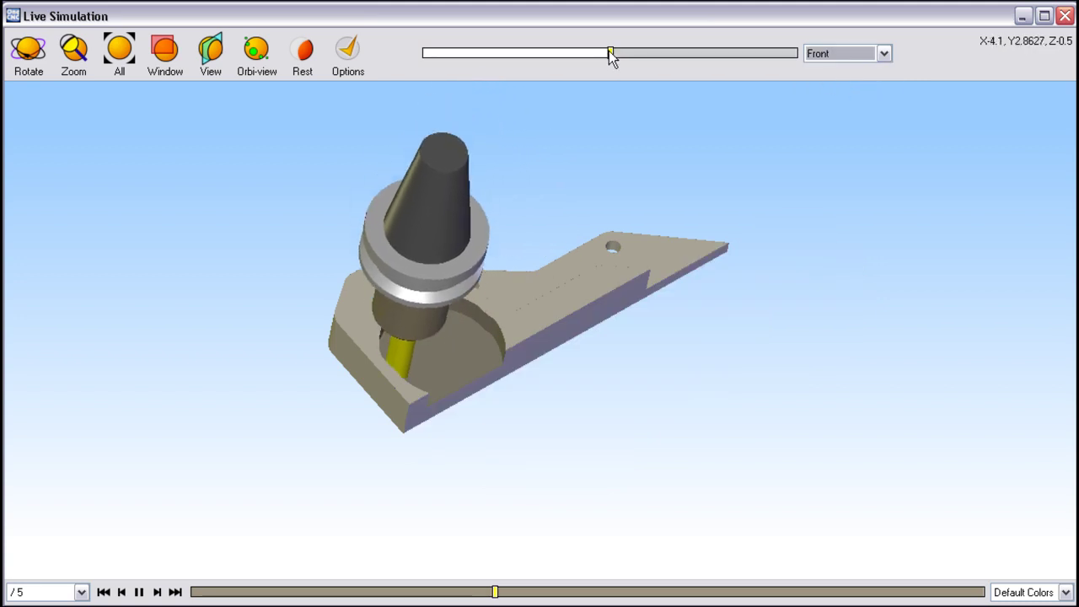
left_click_drag(609, 53, 575, 53)
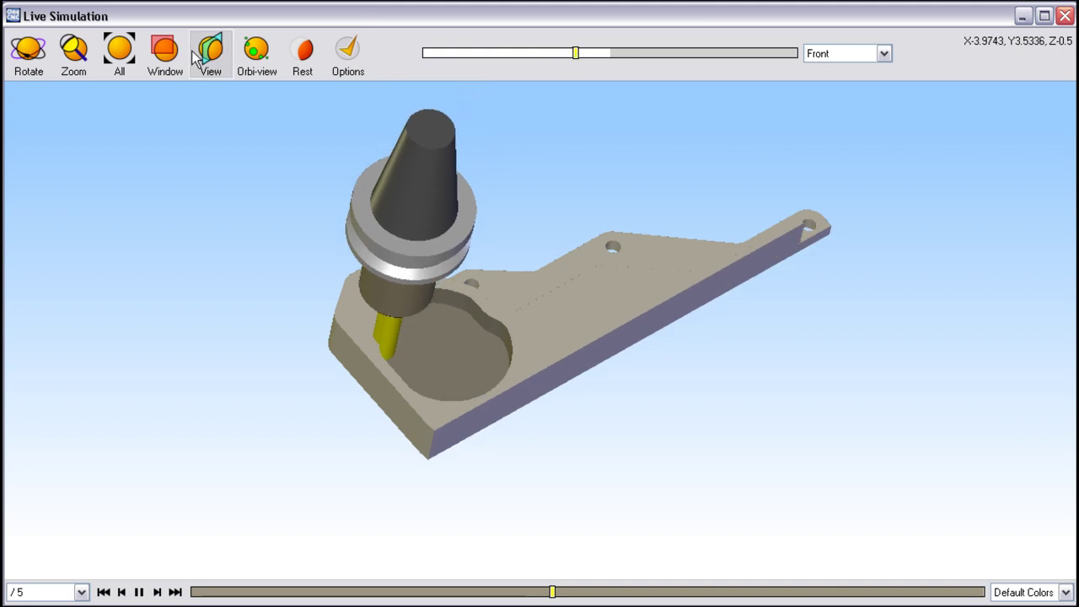
left_click(73, 53)
left_click_drag(434, 379, 517, 229)
left_click_drag(575, 53, 628, 71)
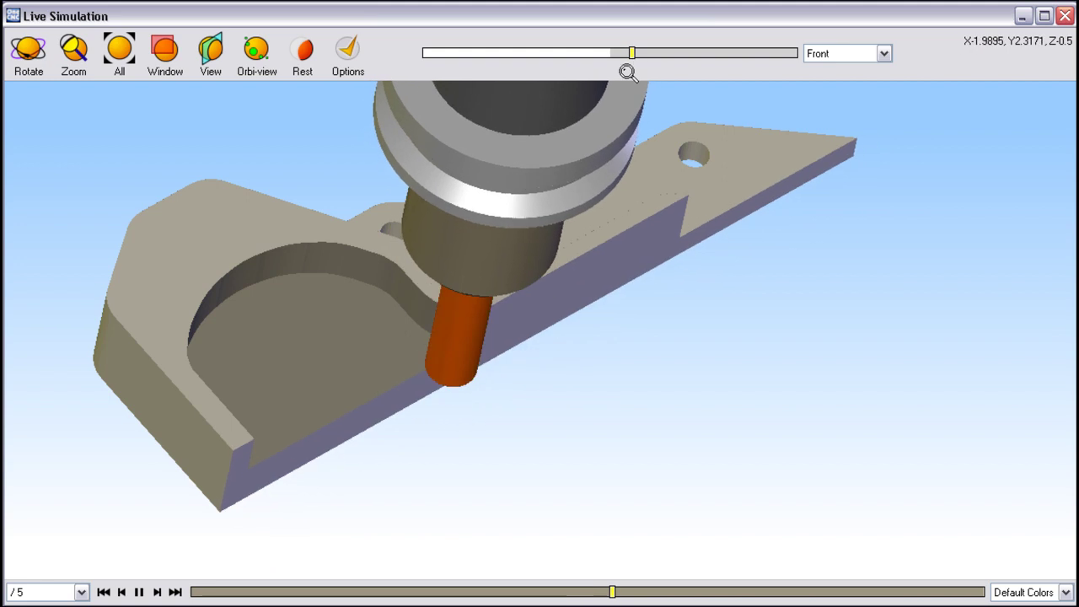
Step: Close the simulation and preview Toolpath Group #1's toolpaths on the plate
left_click(1064, 16)
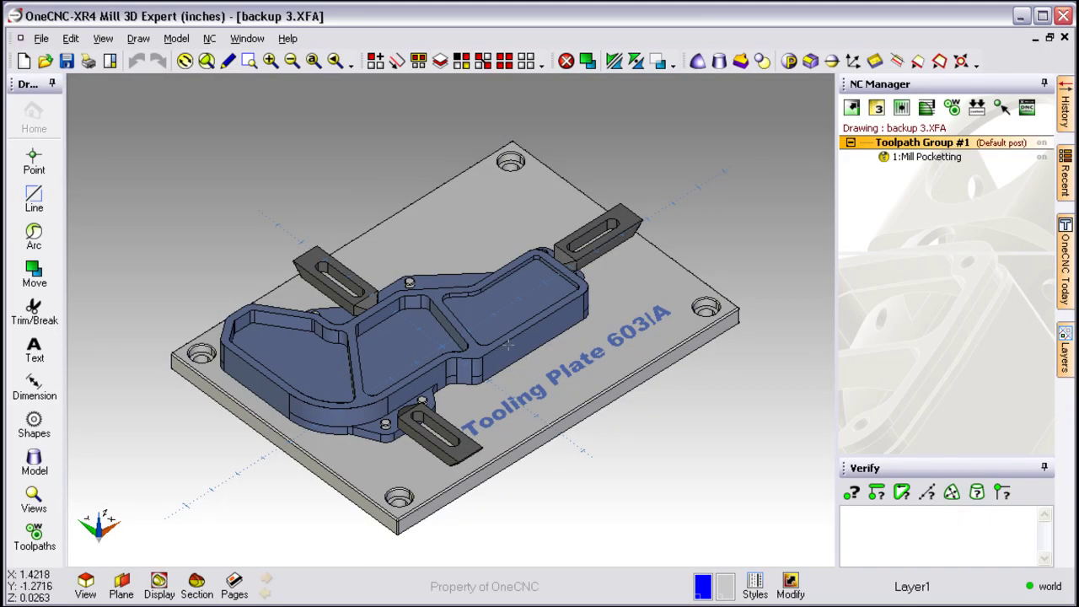
right_click(916, 144)
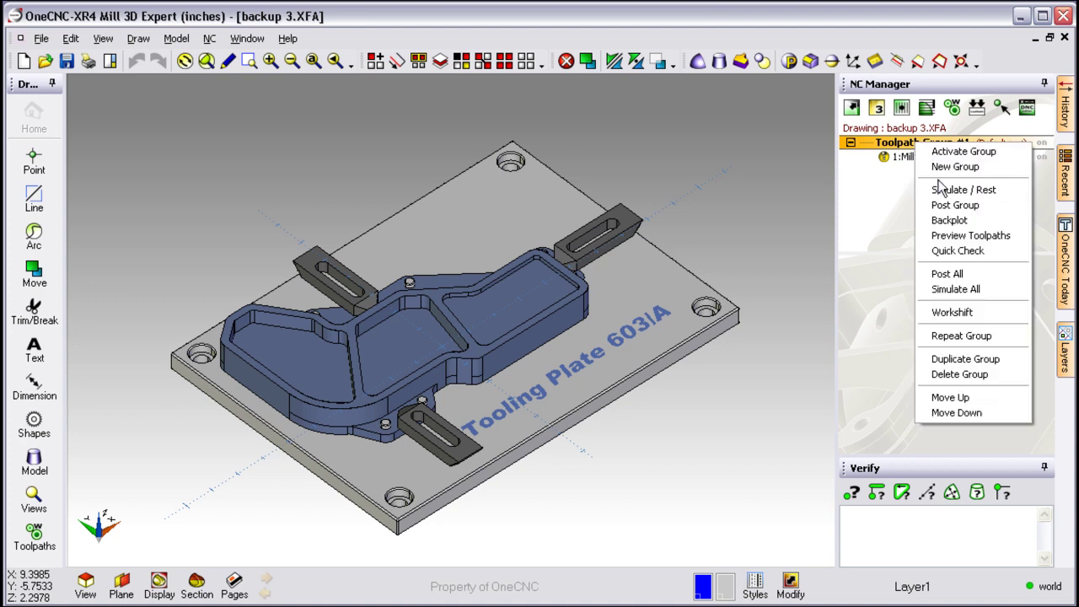
left_click(943, 235)
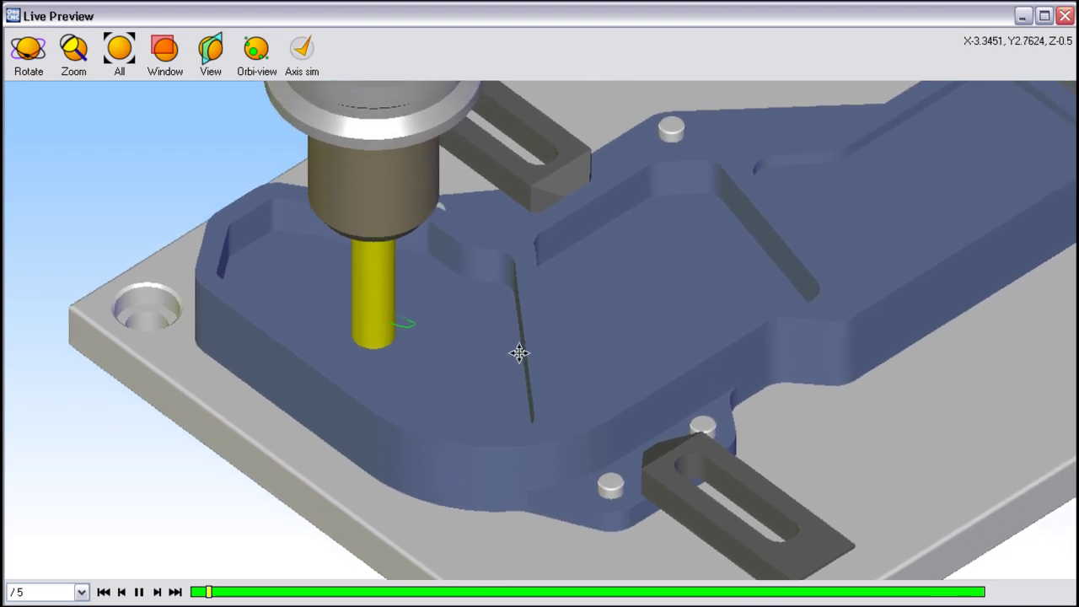
Step: Pan, zoom out and rotate the preview to view the whole clamped plate
left_click_drag(519, 352, 489, 361)
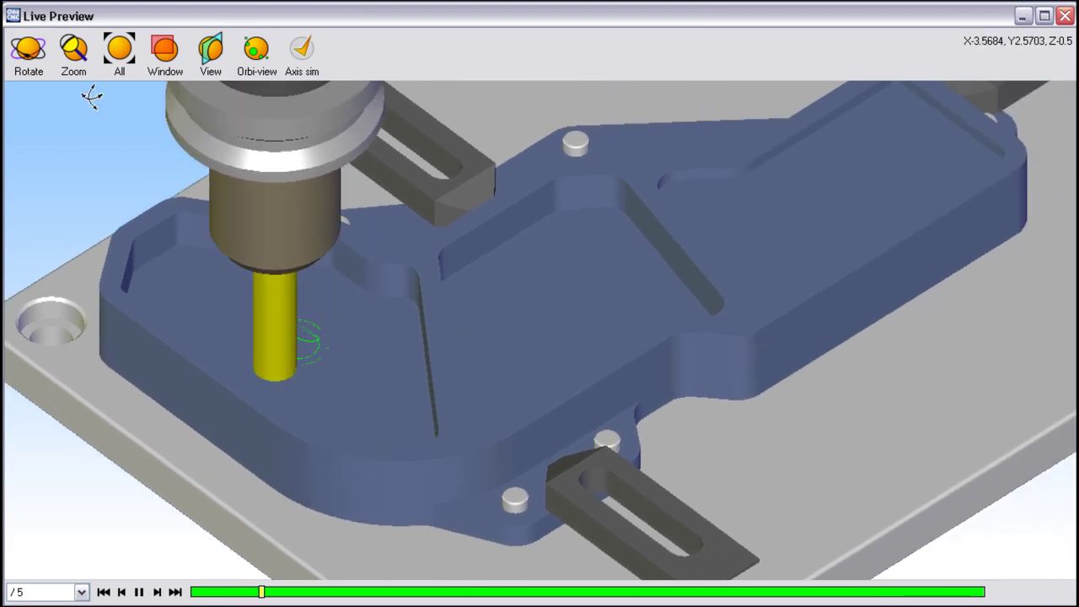
left_click(74, 49)
scroll(457, 312, "down", 5)
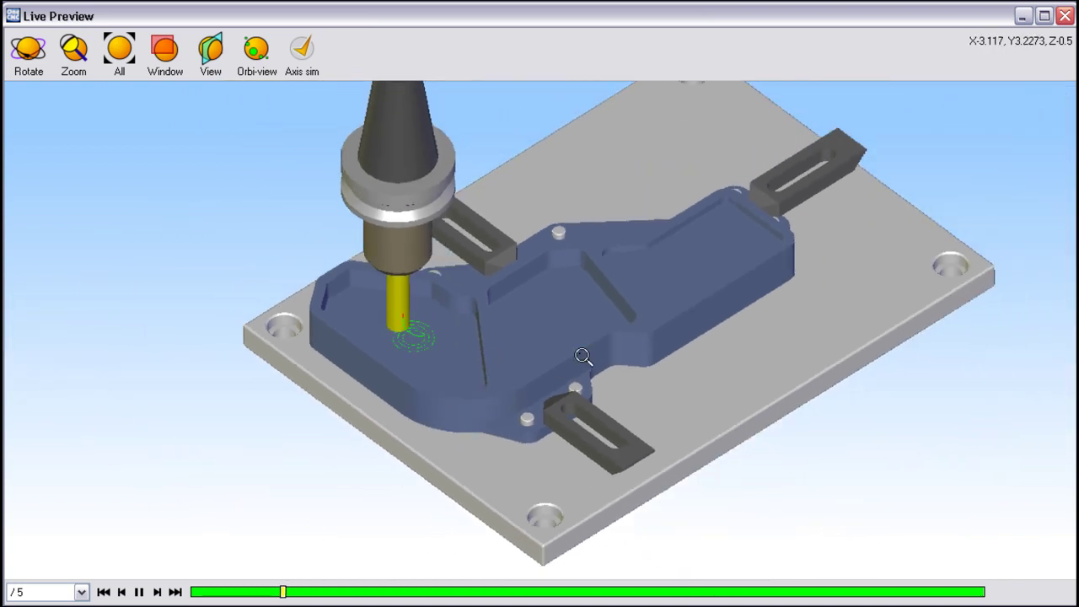
left_click(32, 66)
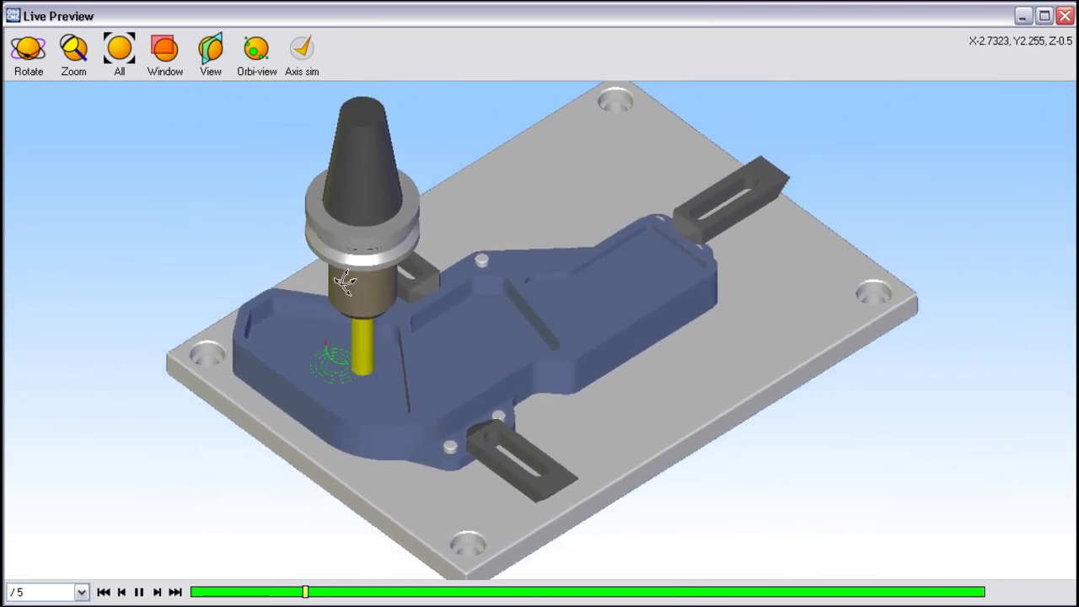
left_click_drag(345, 281, 901, 159)
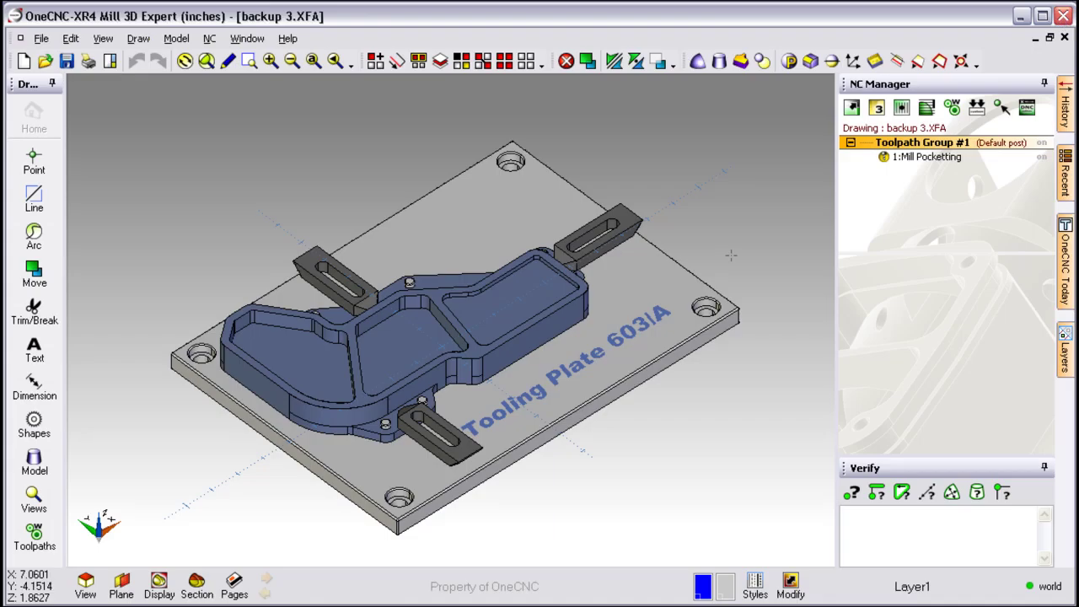
Step: Show the 1:Mill Pocketting toolpath and its parameters, dismissing Select Tool without changing the tool
middle_click_drag(666, 253, 602, 248)
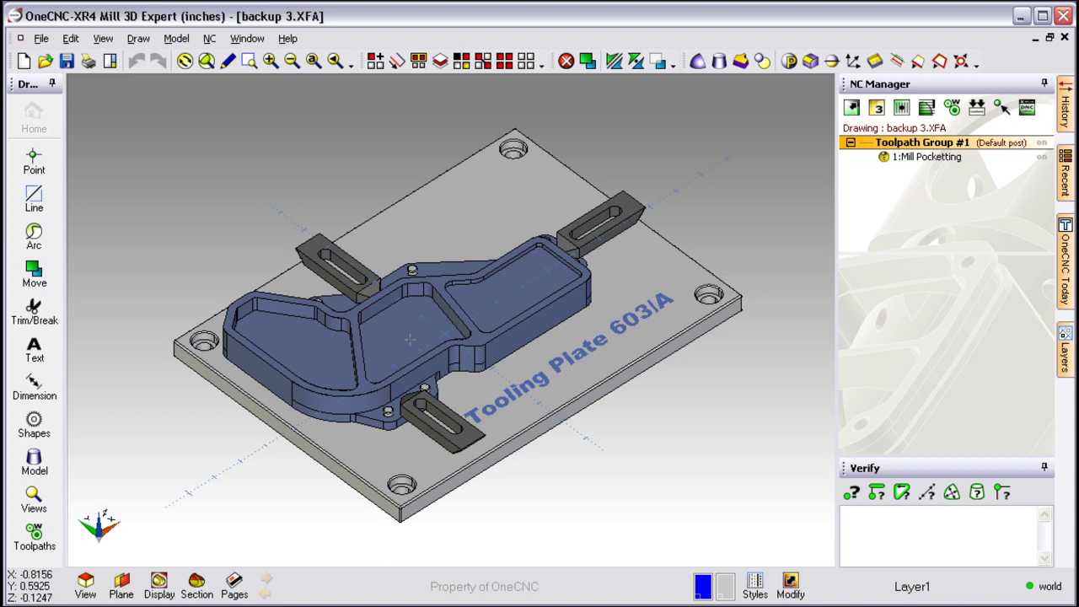
middle_click_drag(409, 339, 431, 362)
left_click(926, 158)
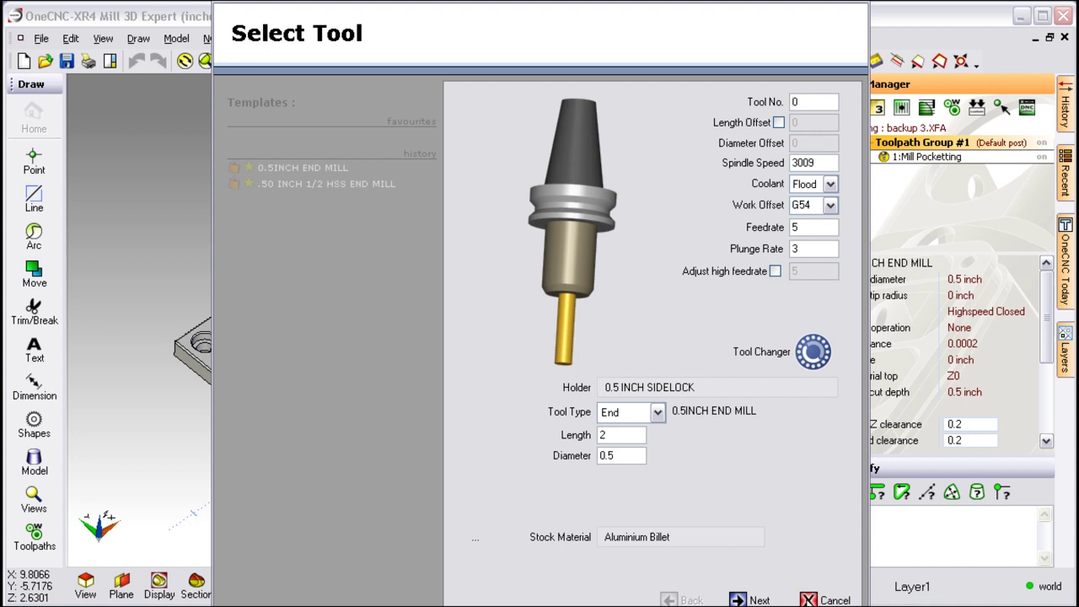
key("Escape")
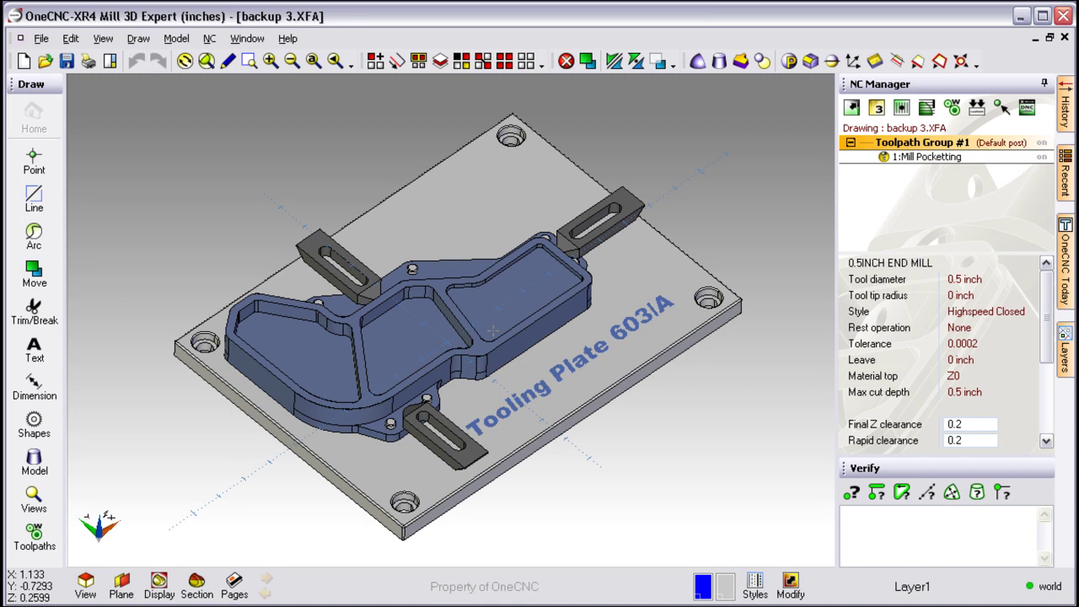
Step: Start a Profile Chain toolpath on the left pocket outline, setting cutting side and start point
left_click(901, 107)
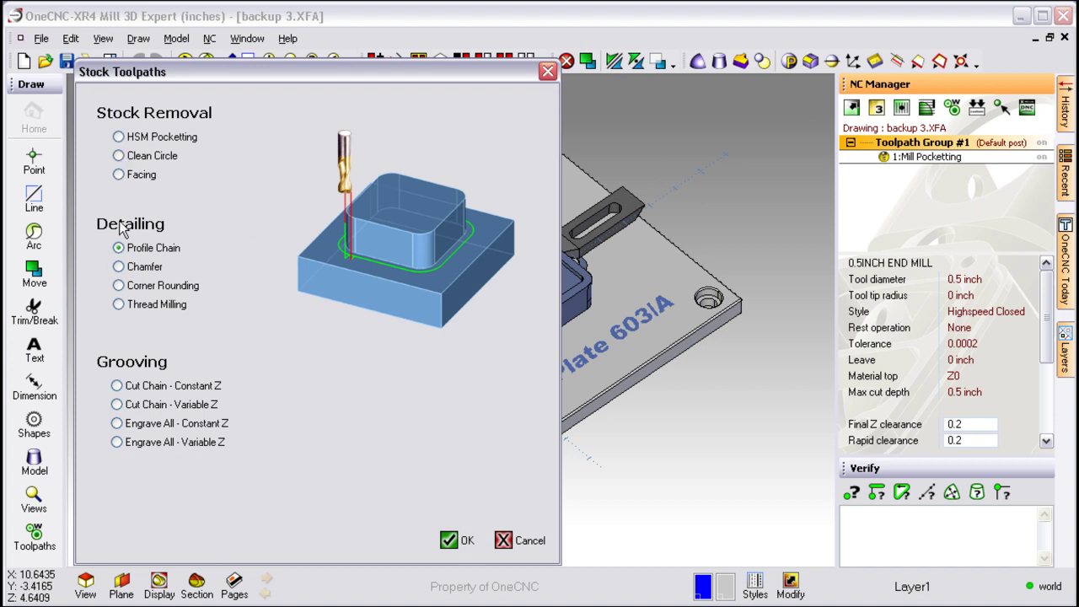
left_click(459, 540)
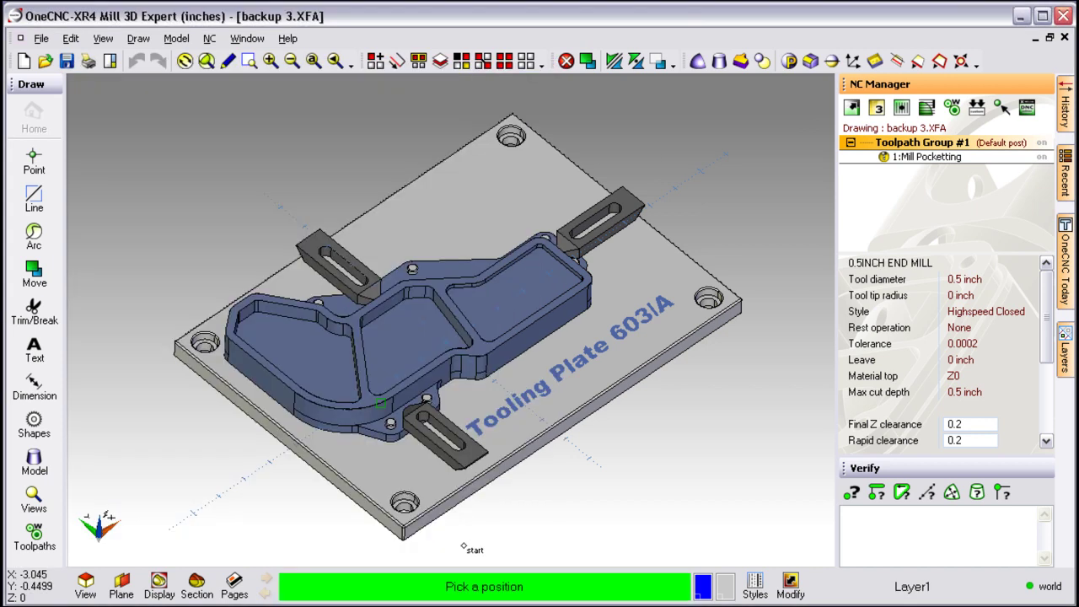
left_click(314, 305)
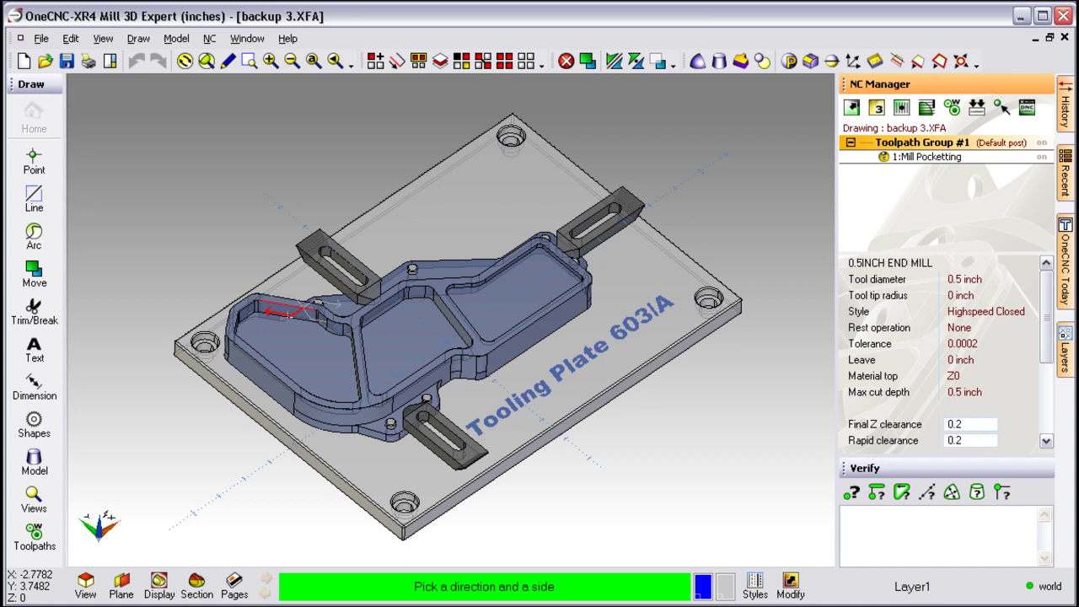
left_click(286, 314)
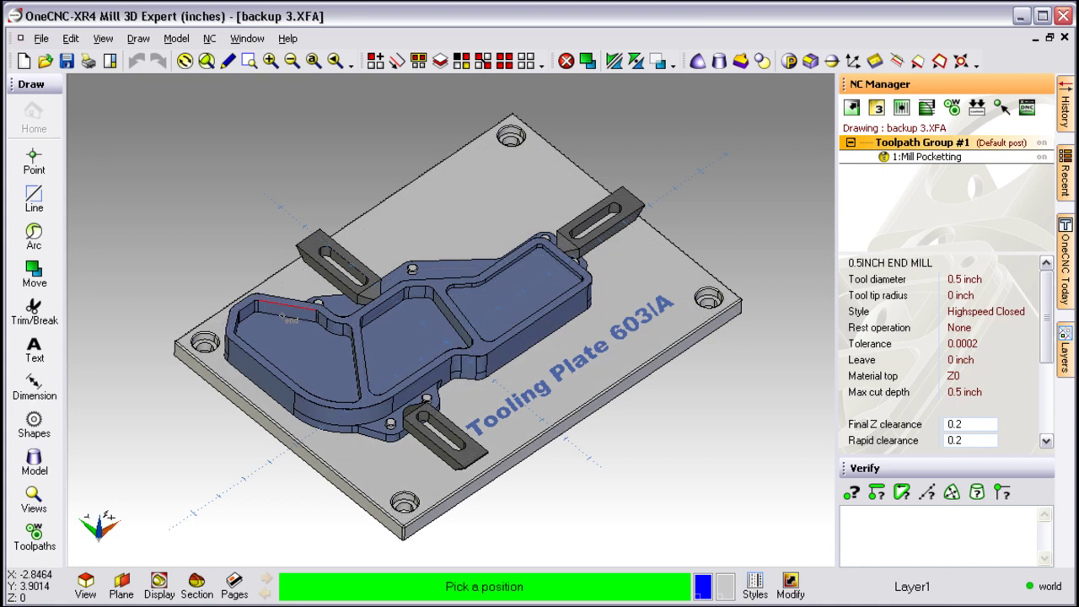
left_click(327, 368)
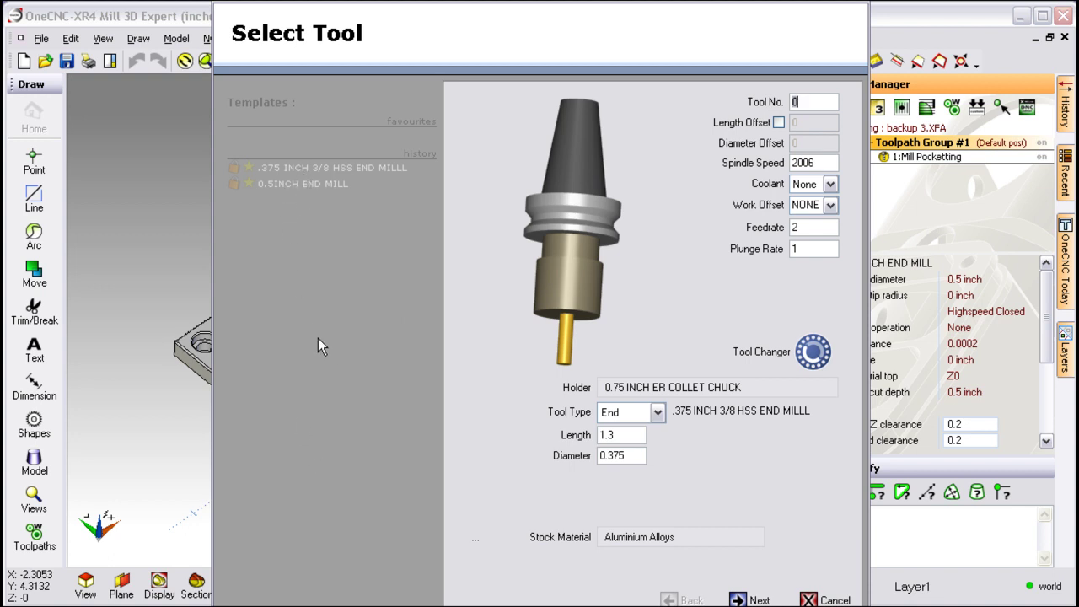
Step: Use the .375 inch 3/8 HSS end mill from tool history, keeping default clearance, rough and finish settings
left_click(308, 185)
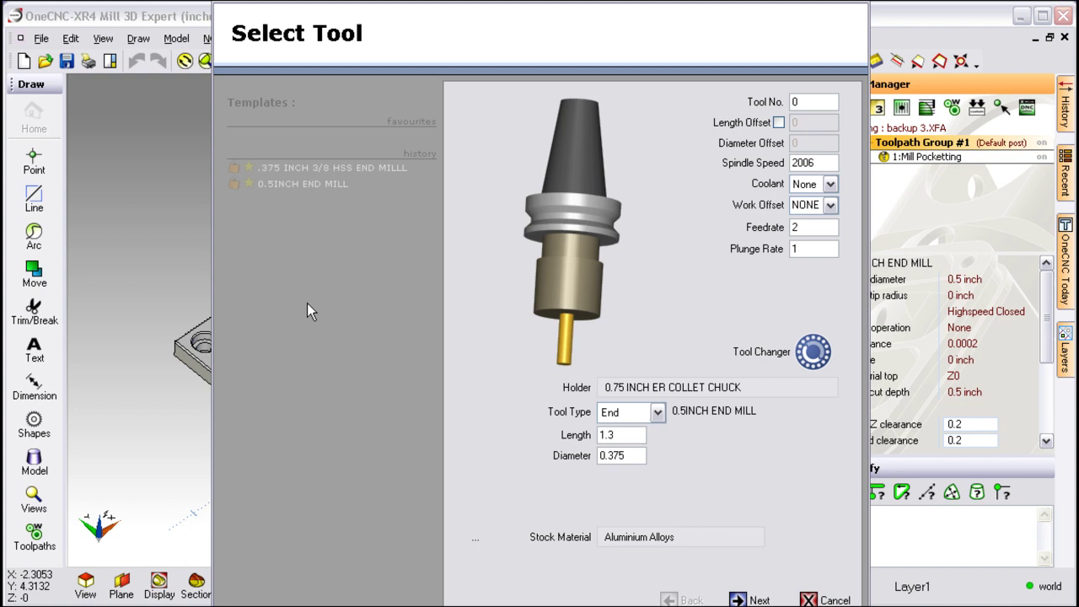
left_click(318, 170)
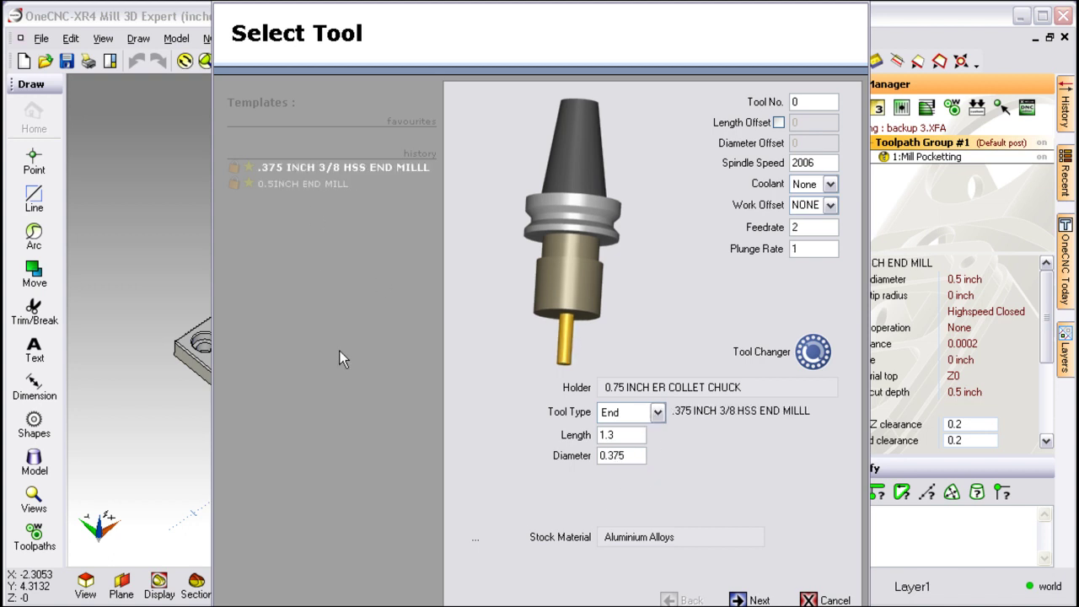
left_click(742, 600)
left_click(742, 600)
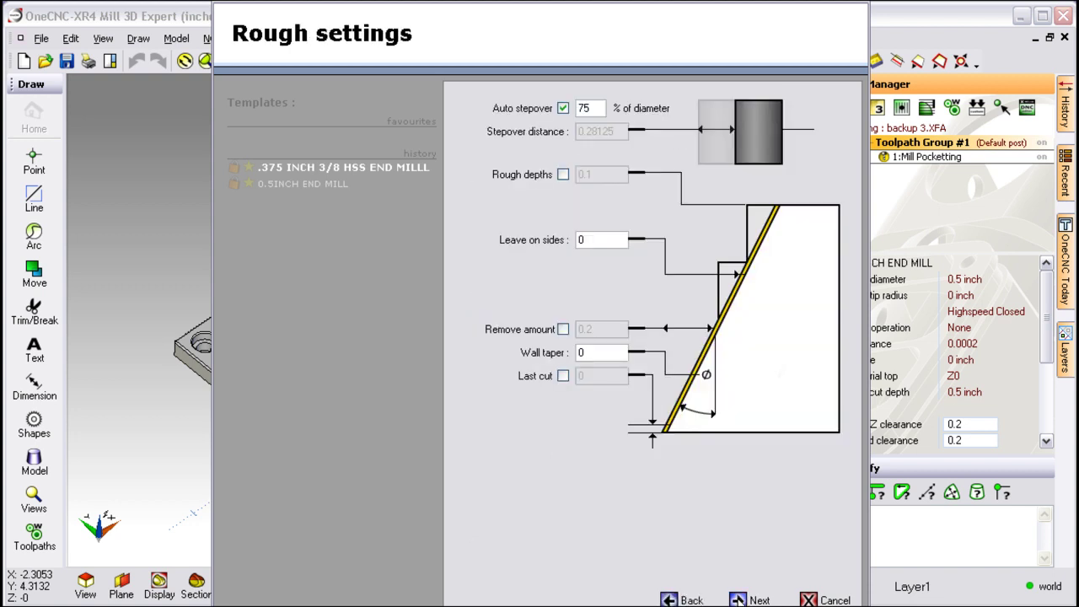
left_click(742, 600)
left_click(742, 600)
left_click(739, 600)
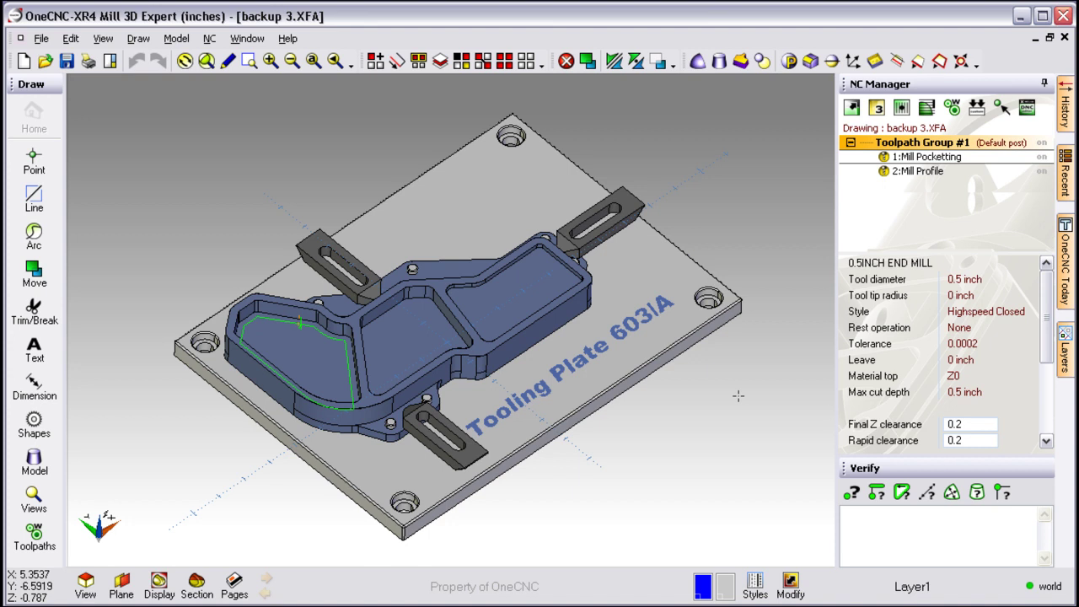
Step: Assign the Fadal post processor to Toolpath Group #1
middle_click_drag(536, 313, 556, 289)
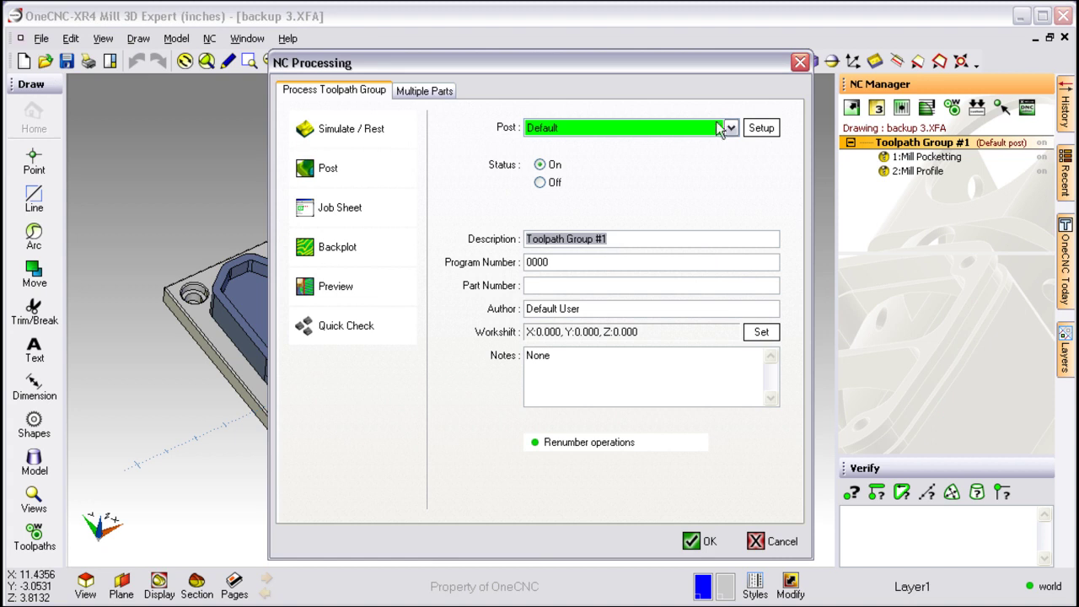
left_click(730, 127)
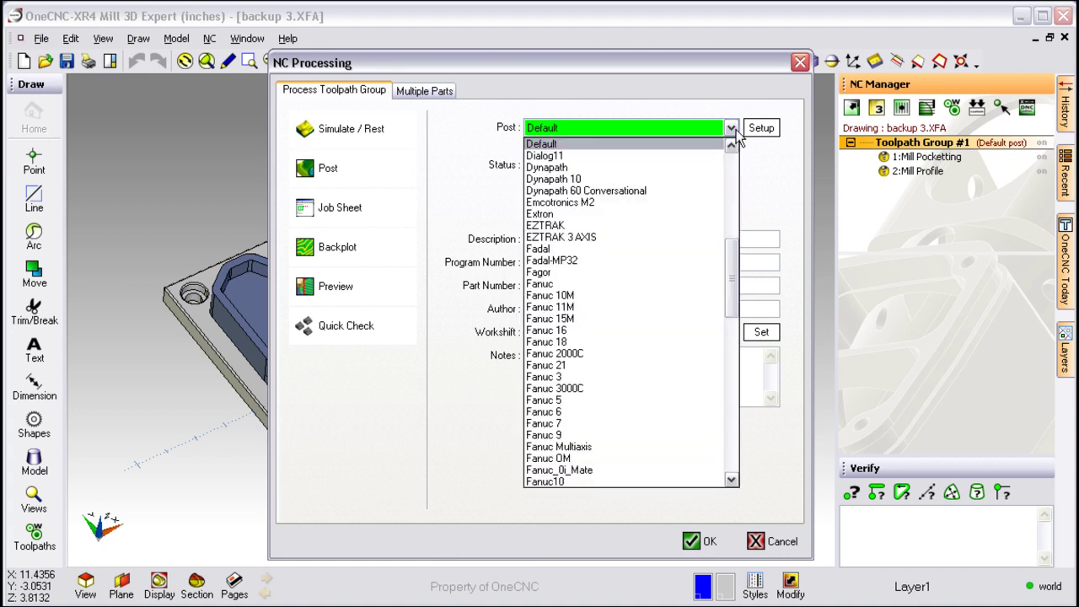
scroll(723, 253, "up", 2)
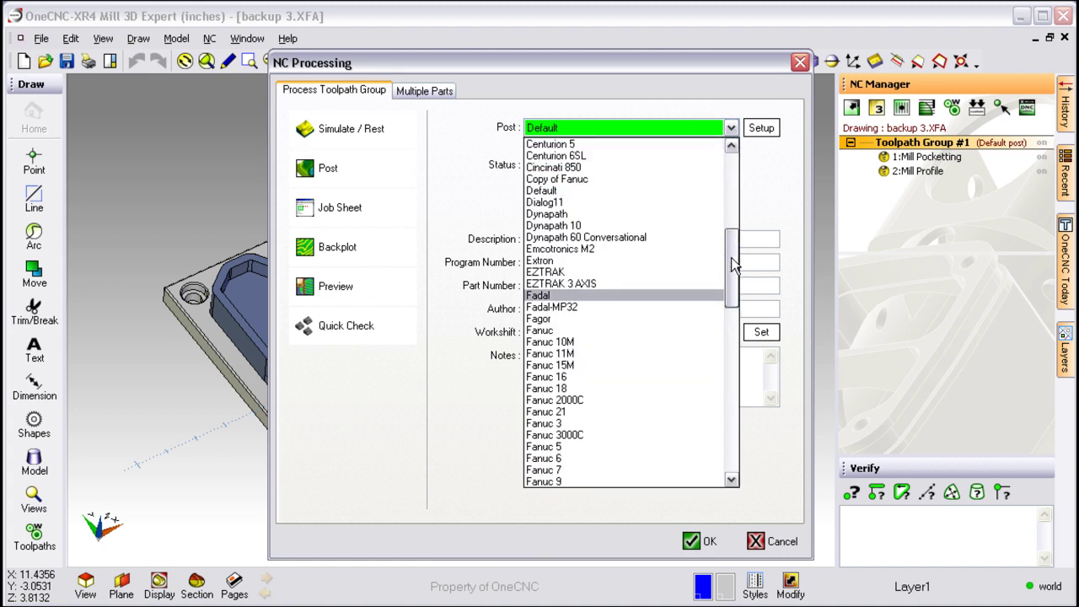
left_click(604, 293)
left_click(700, 541)
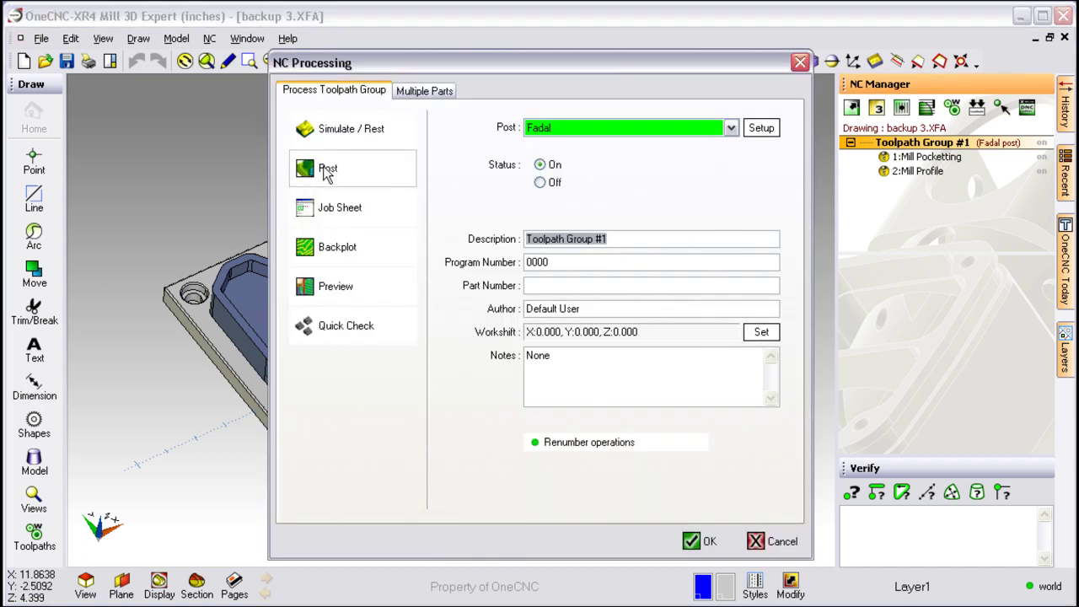
Step: Post the Fadal NC code as backup 3, replacing the existing file
left_click(320, 174)
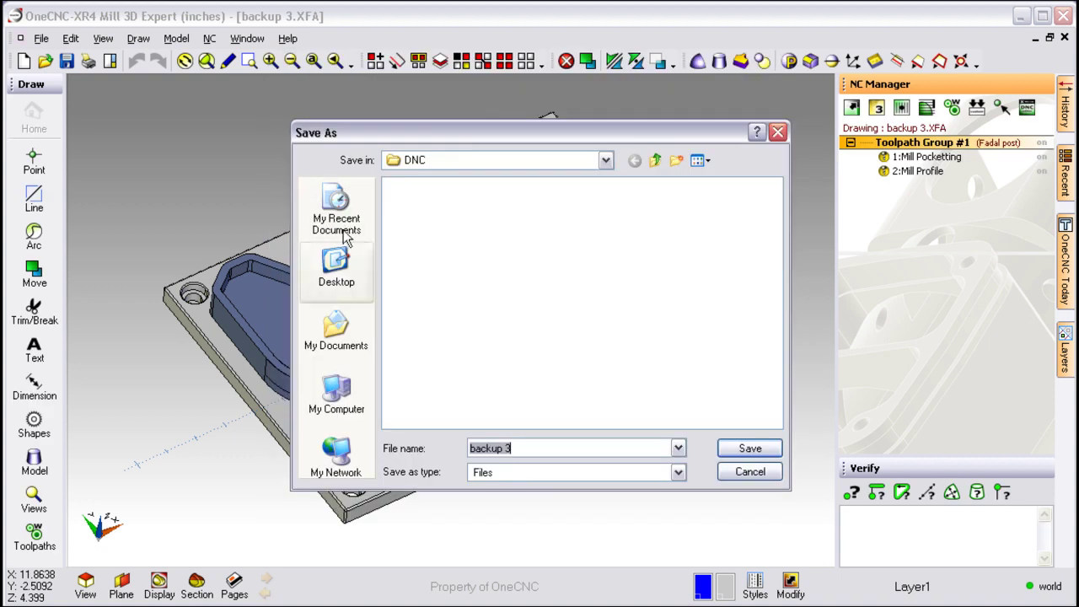
left_click(749, 449)
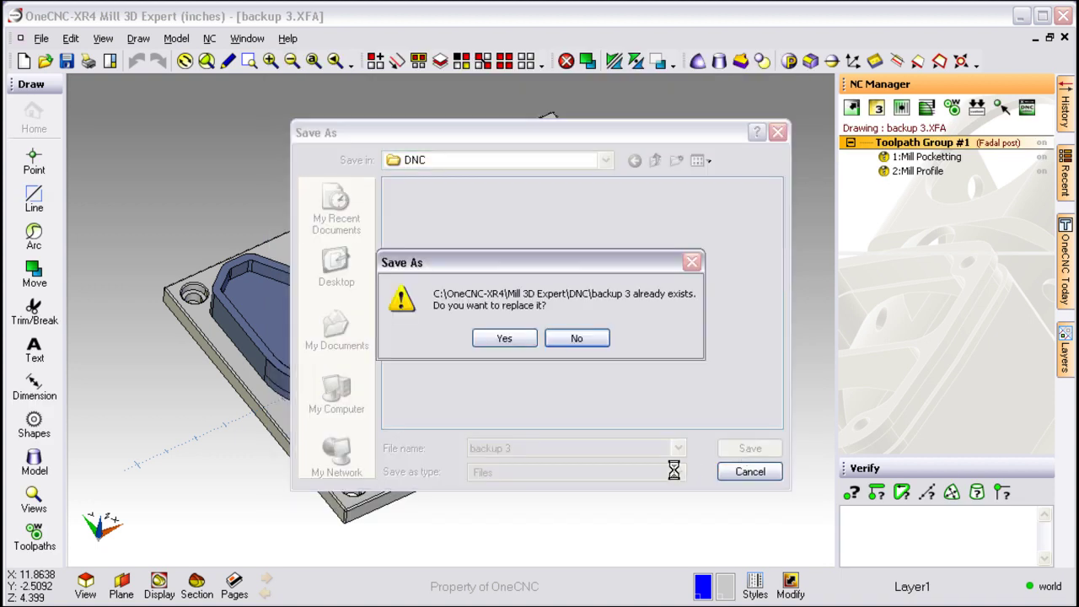
left_click(506, 339)
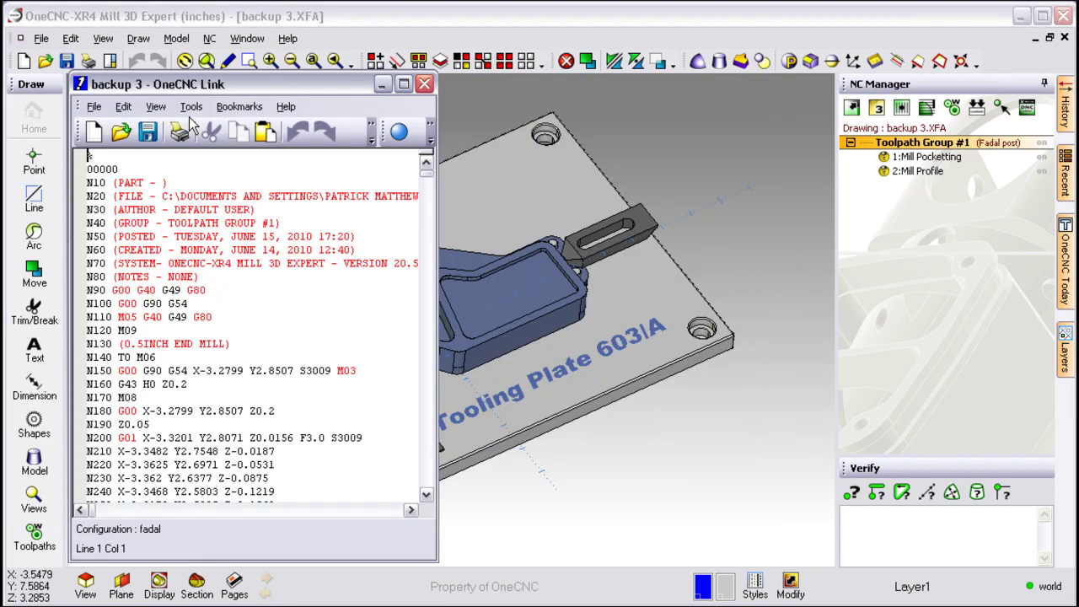
left_click(424, 83)
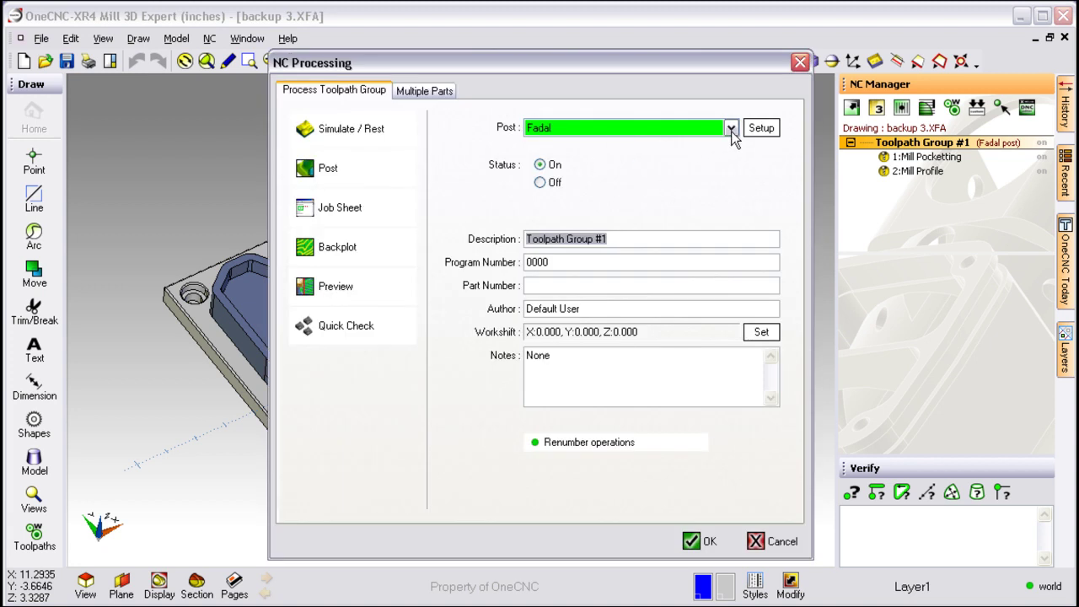
Step: Switch Toolpath Group #1 to the Haas post processor
left_click(730, 128)
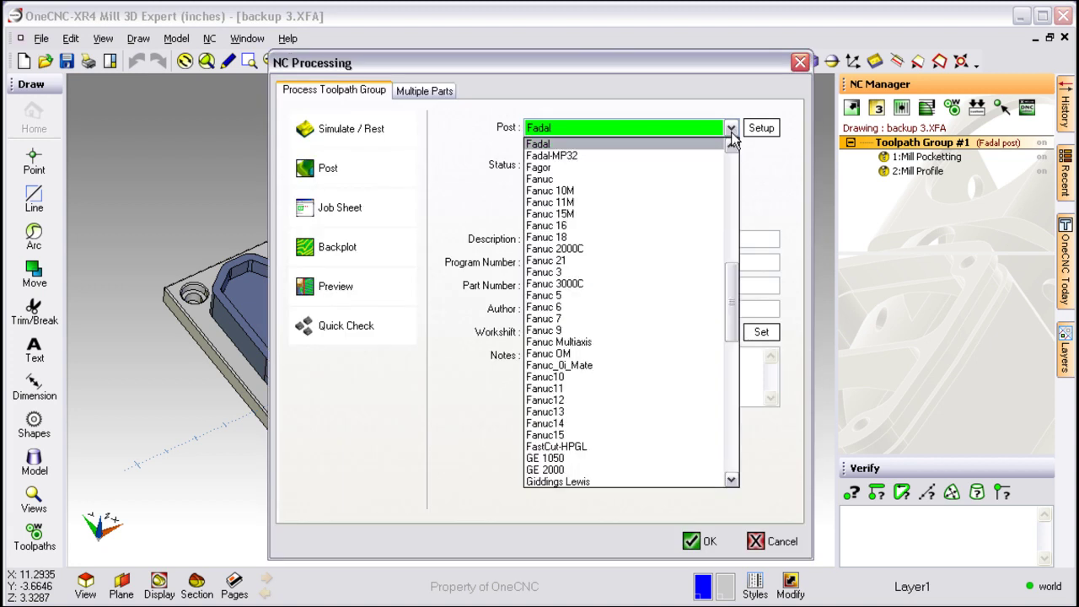
left_click_drag(737, 288, 736, 316)
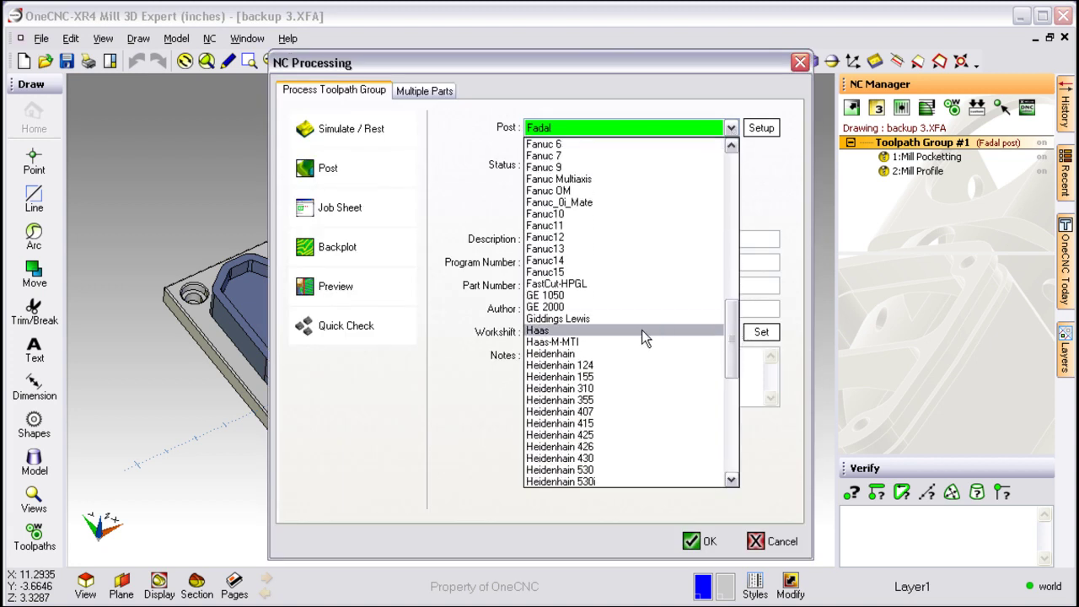
left_click(642, 330)
left_click(698, 541)
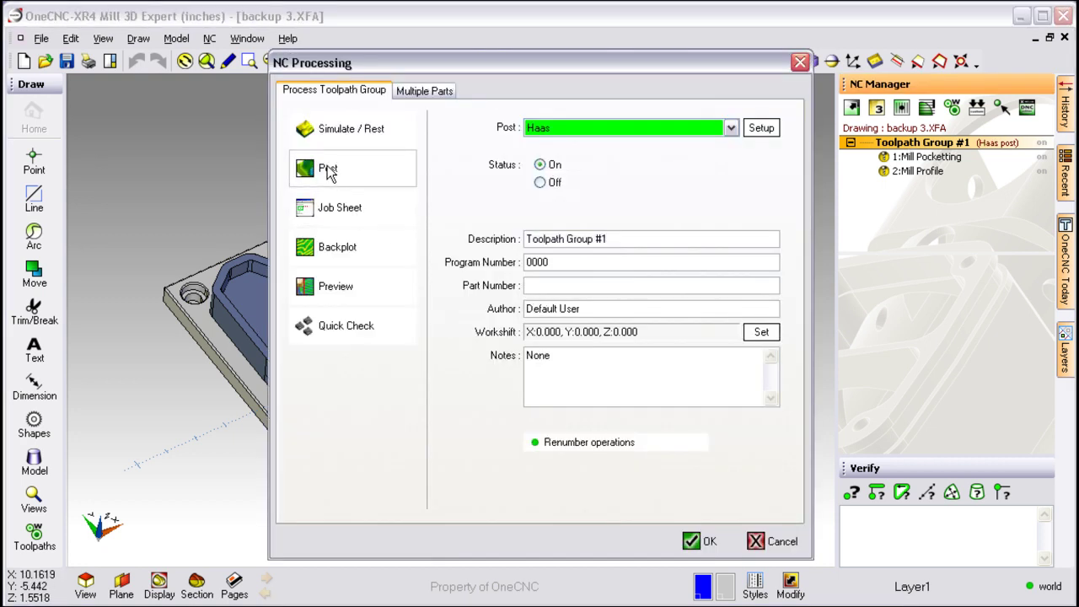
Step: Post the Haas NC code as backup 3, overwriting the previous file
left_click(327, 167)
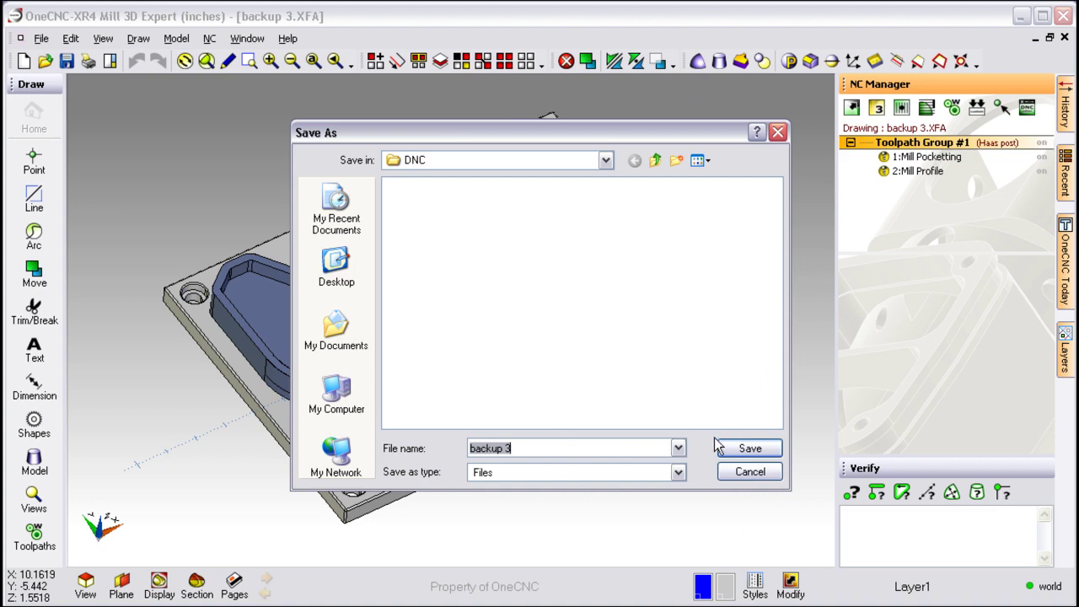
left_click(727, 448)
left_click(504, 338)
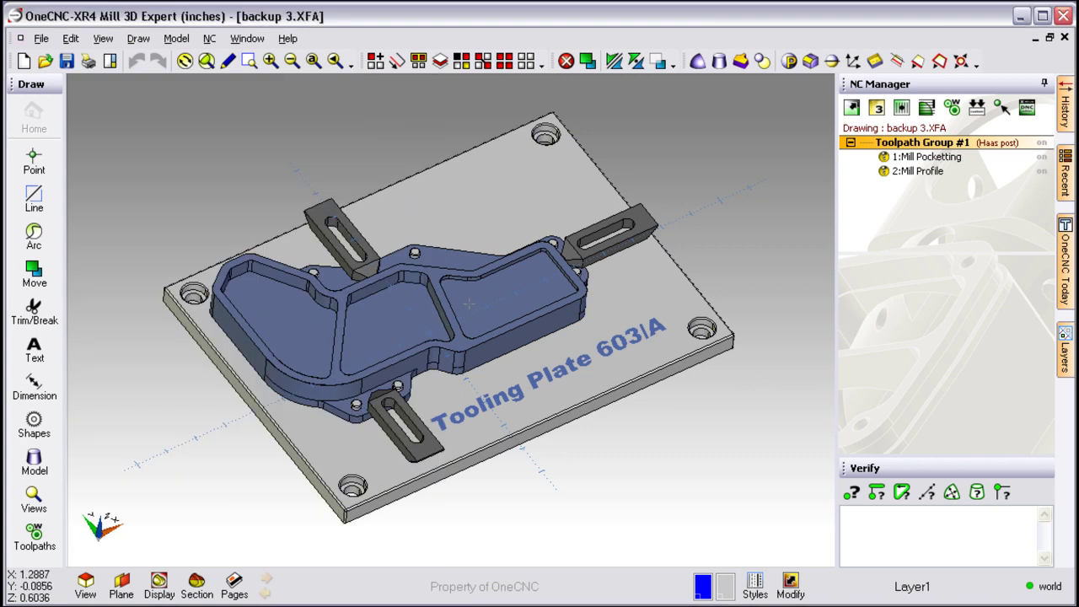
left_click(424, 85)
middle_click_drag(477, 301, 493, 316)
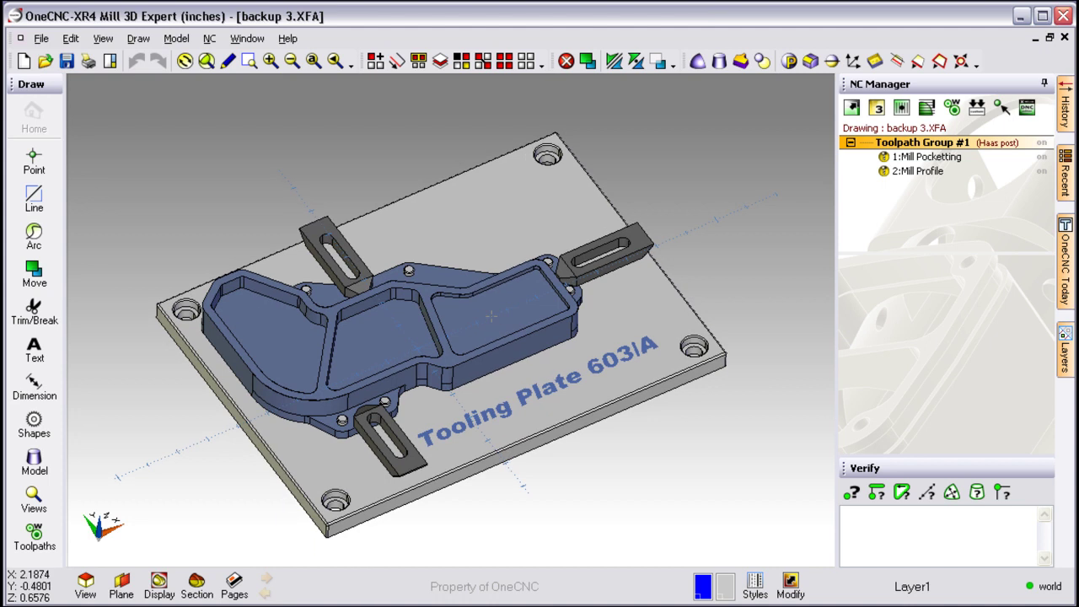
double_click(927, 145)
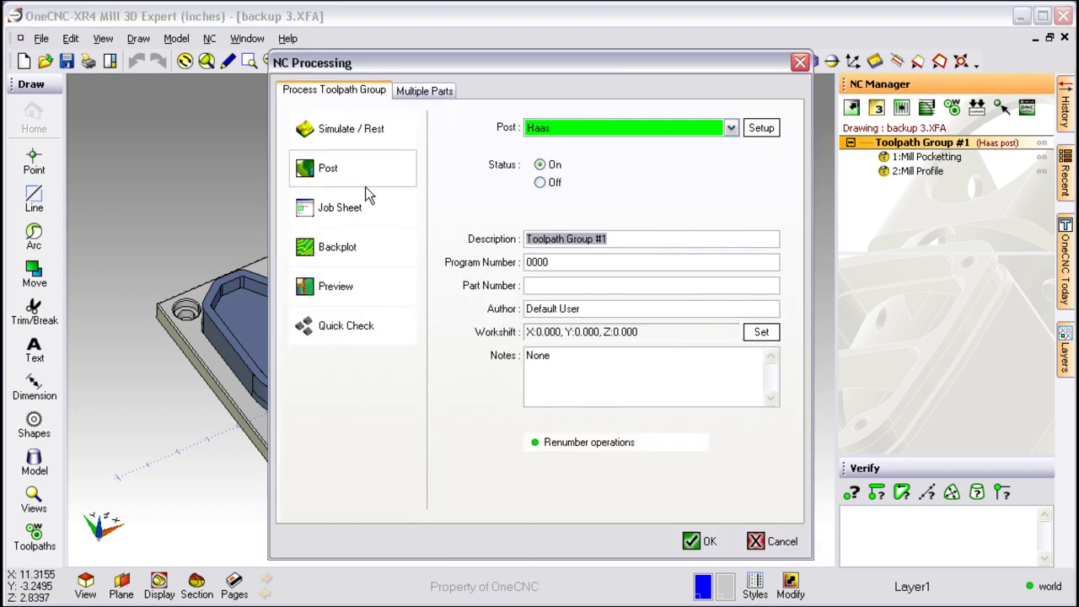
left_click(719, 240)
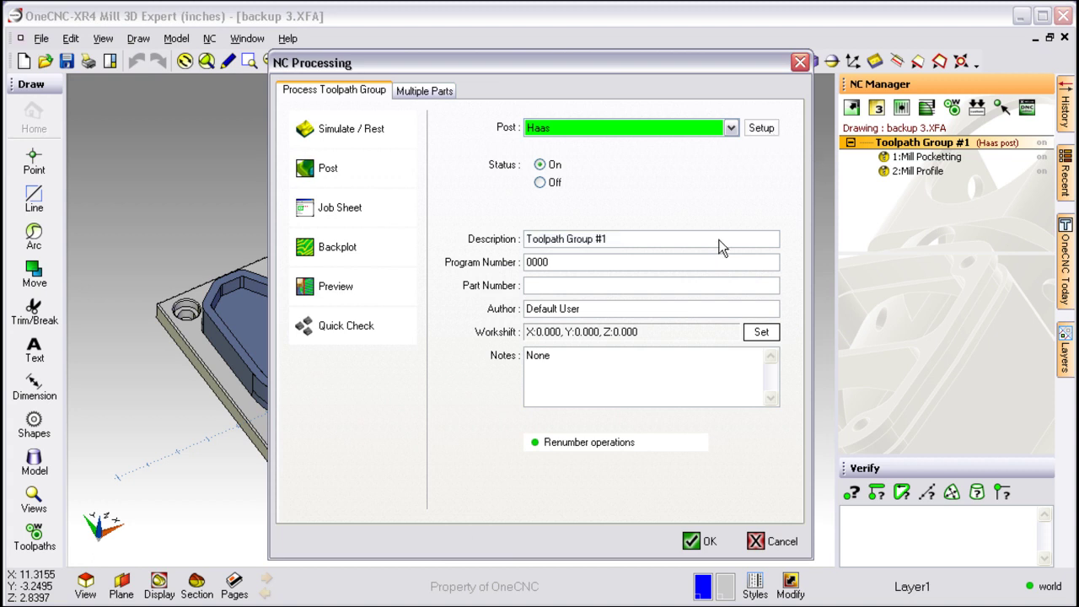
left_click(761, 128)
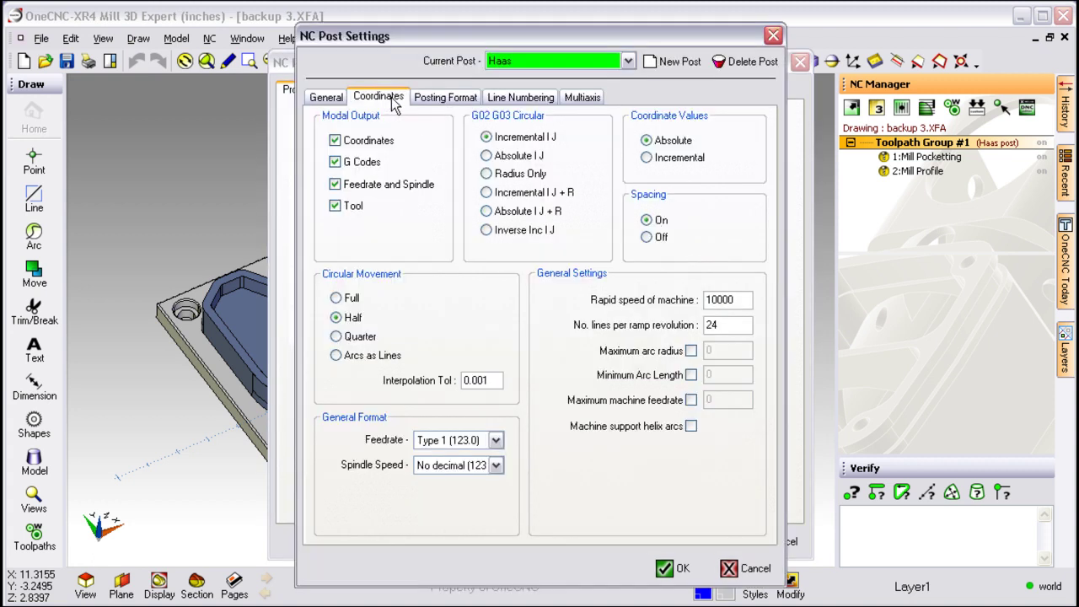
left_click(443, 100)
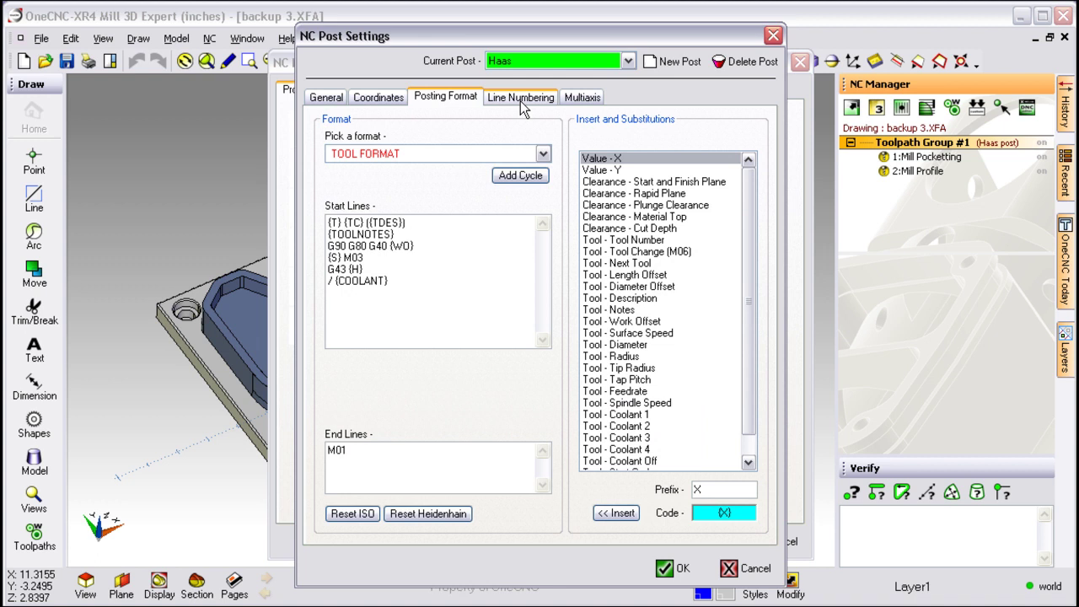
left_click(520, 98)
left_click(576, 97)
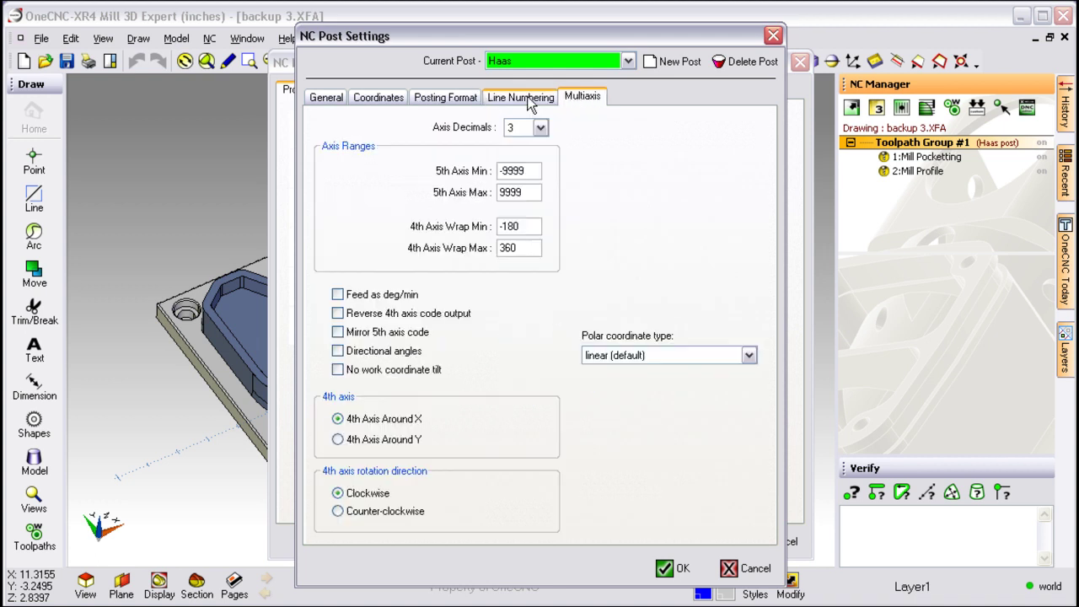
left_click(527, 99)
left_click(457, 100)
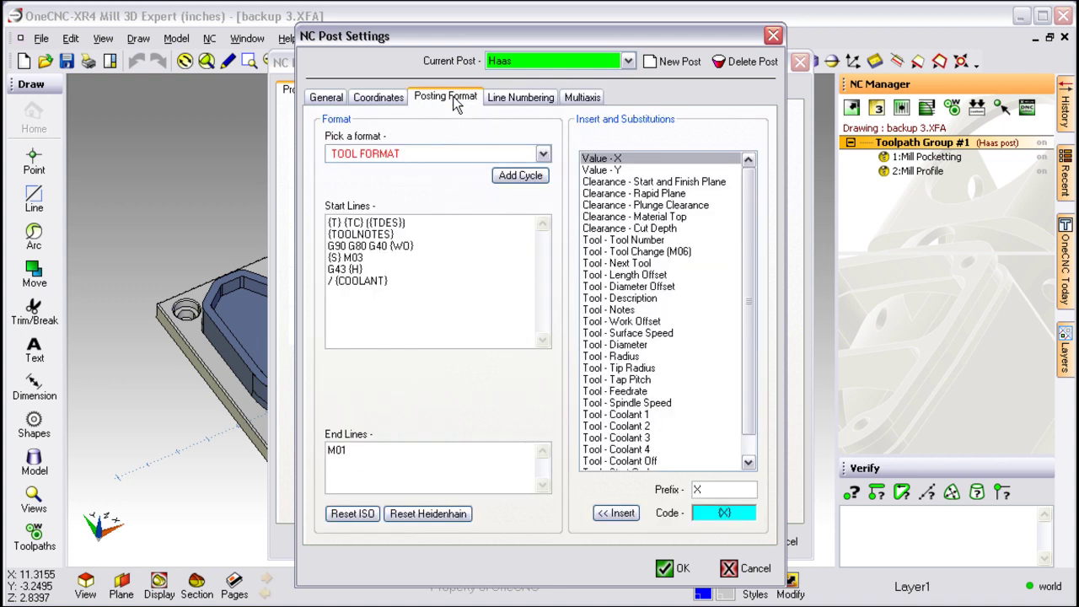
left_click(394, 100)
left_click(327, 97)
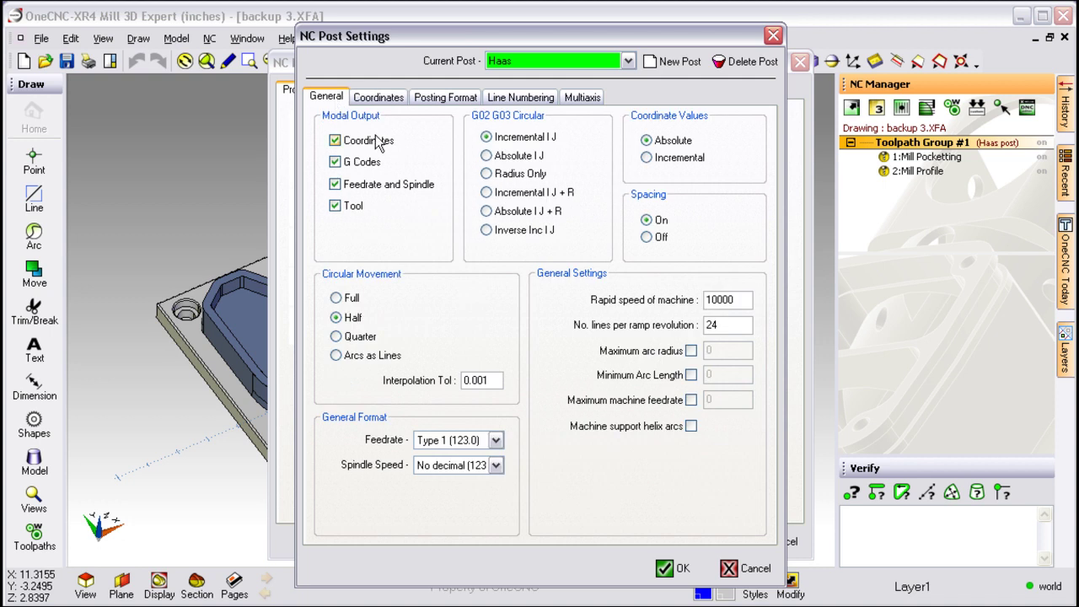
left_click(444, 98)
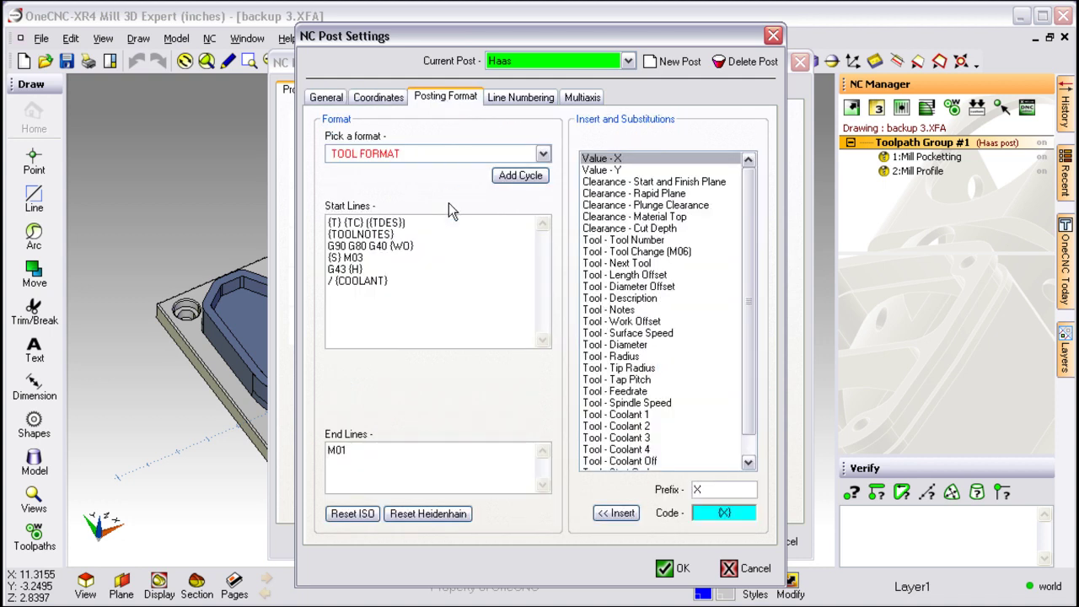
left_click(666, 570)
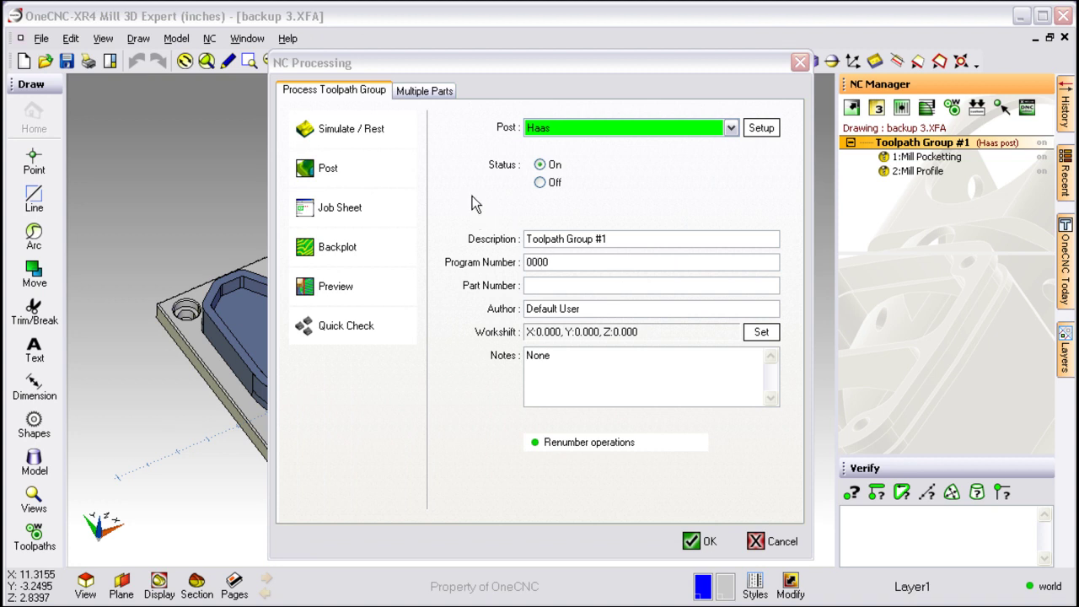
left_click(772, 541)
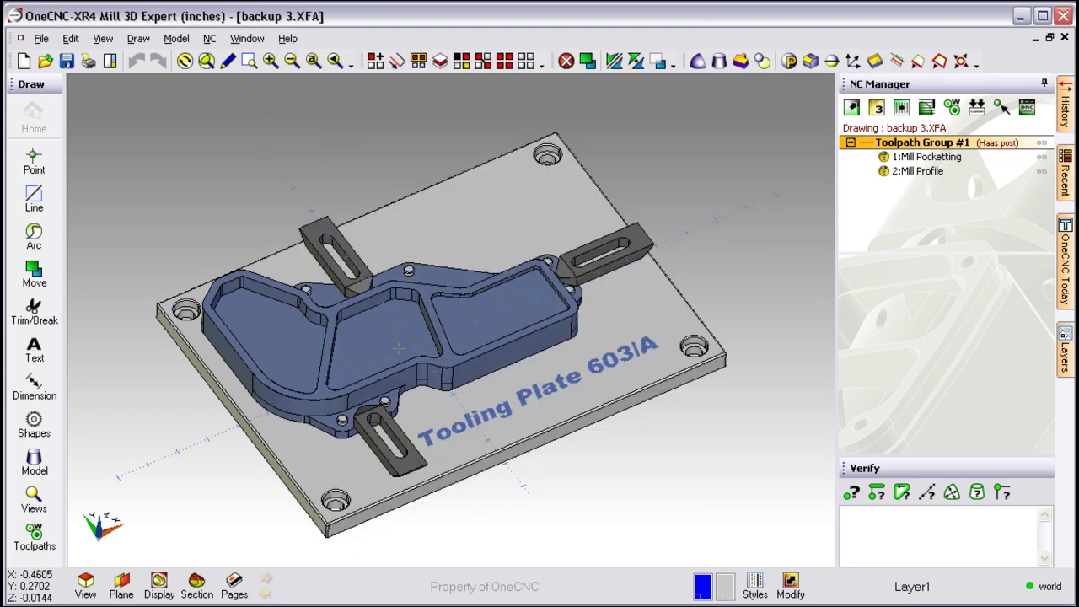